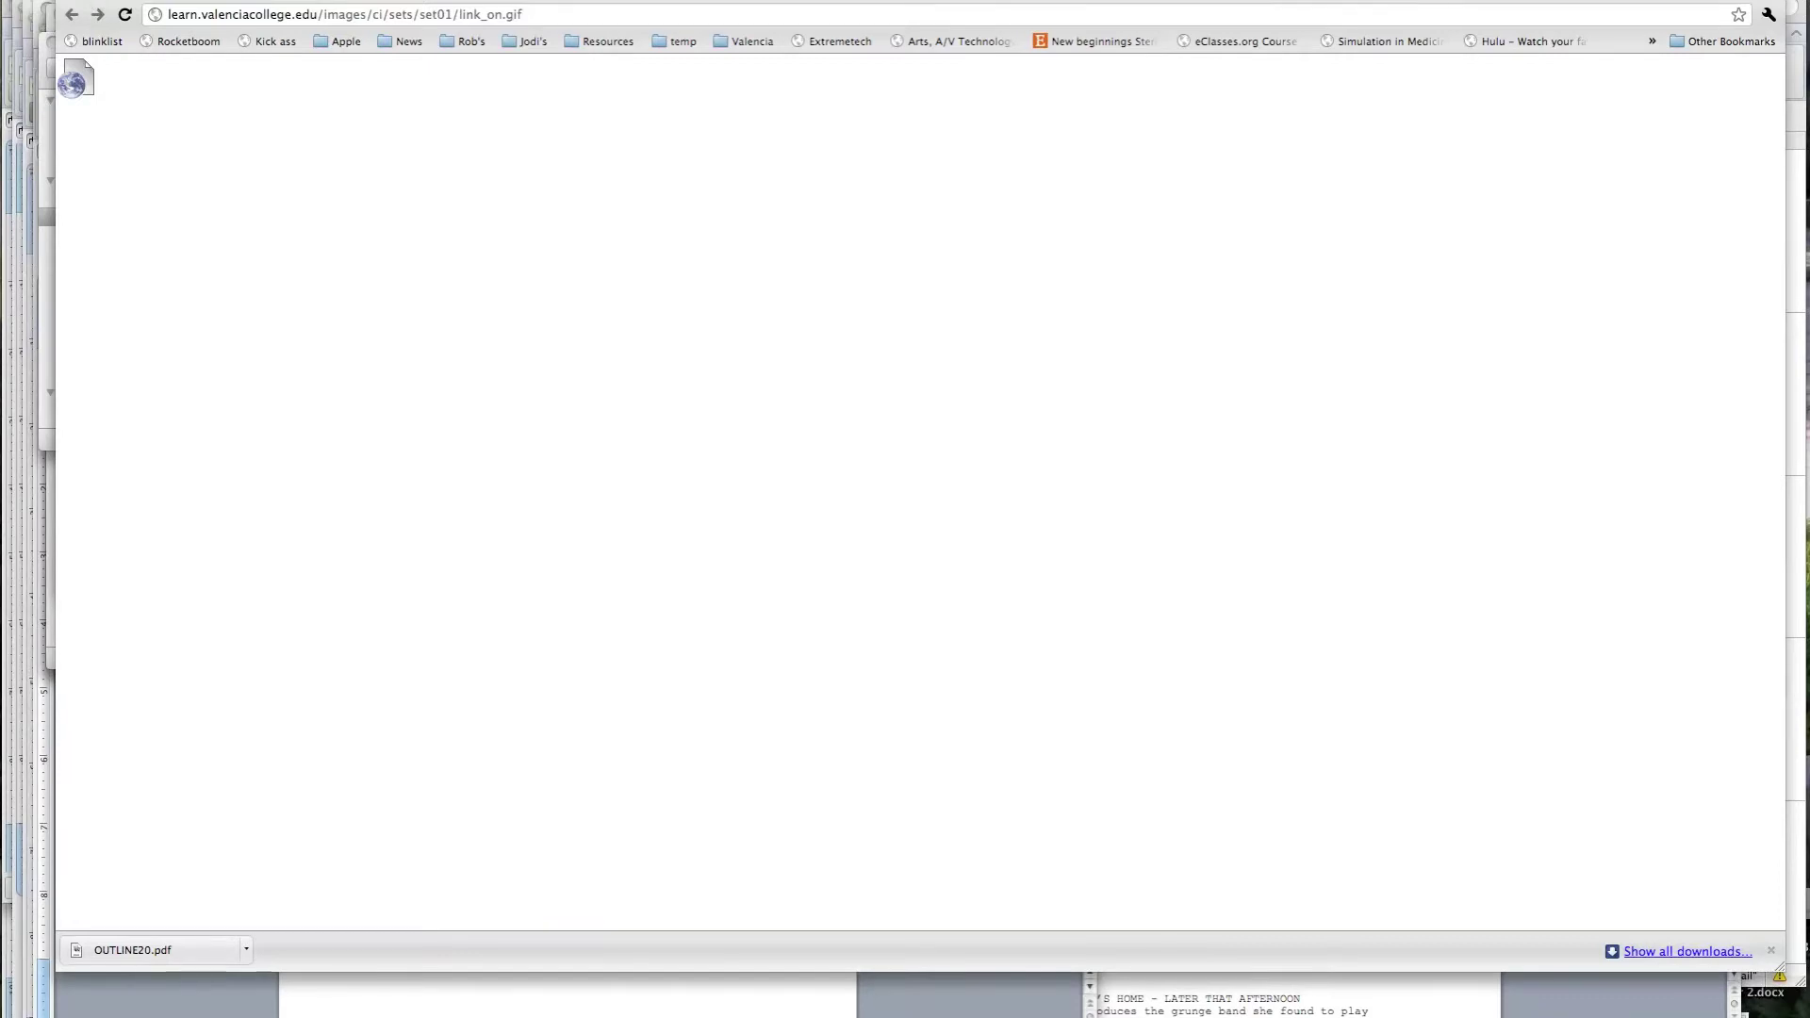
Create a new Untitled Film project with an empty screenplay
{"action": "left_click", "coordinate": [117, 0]}
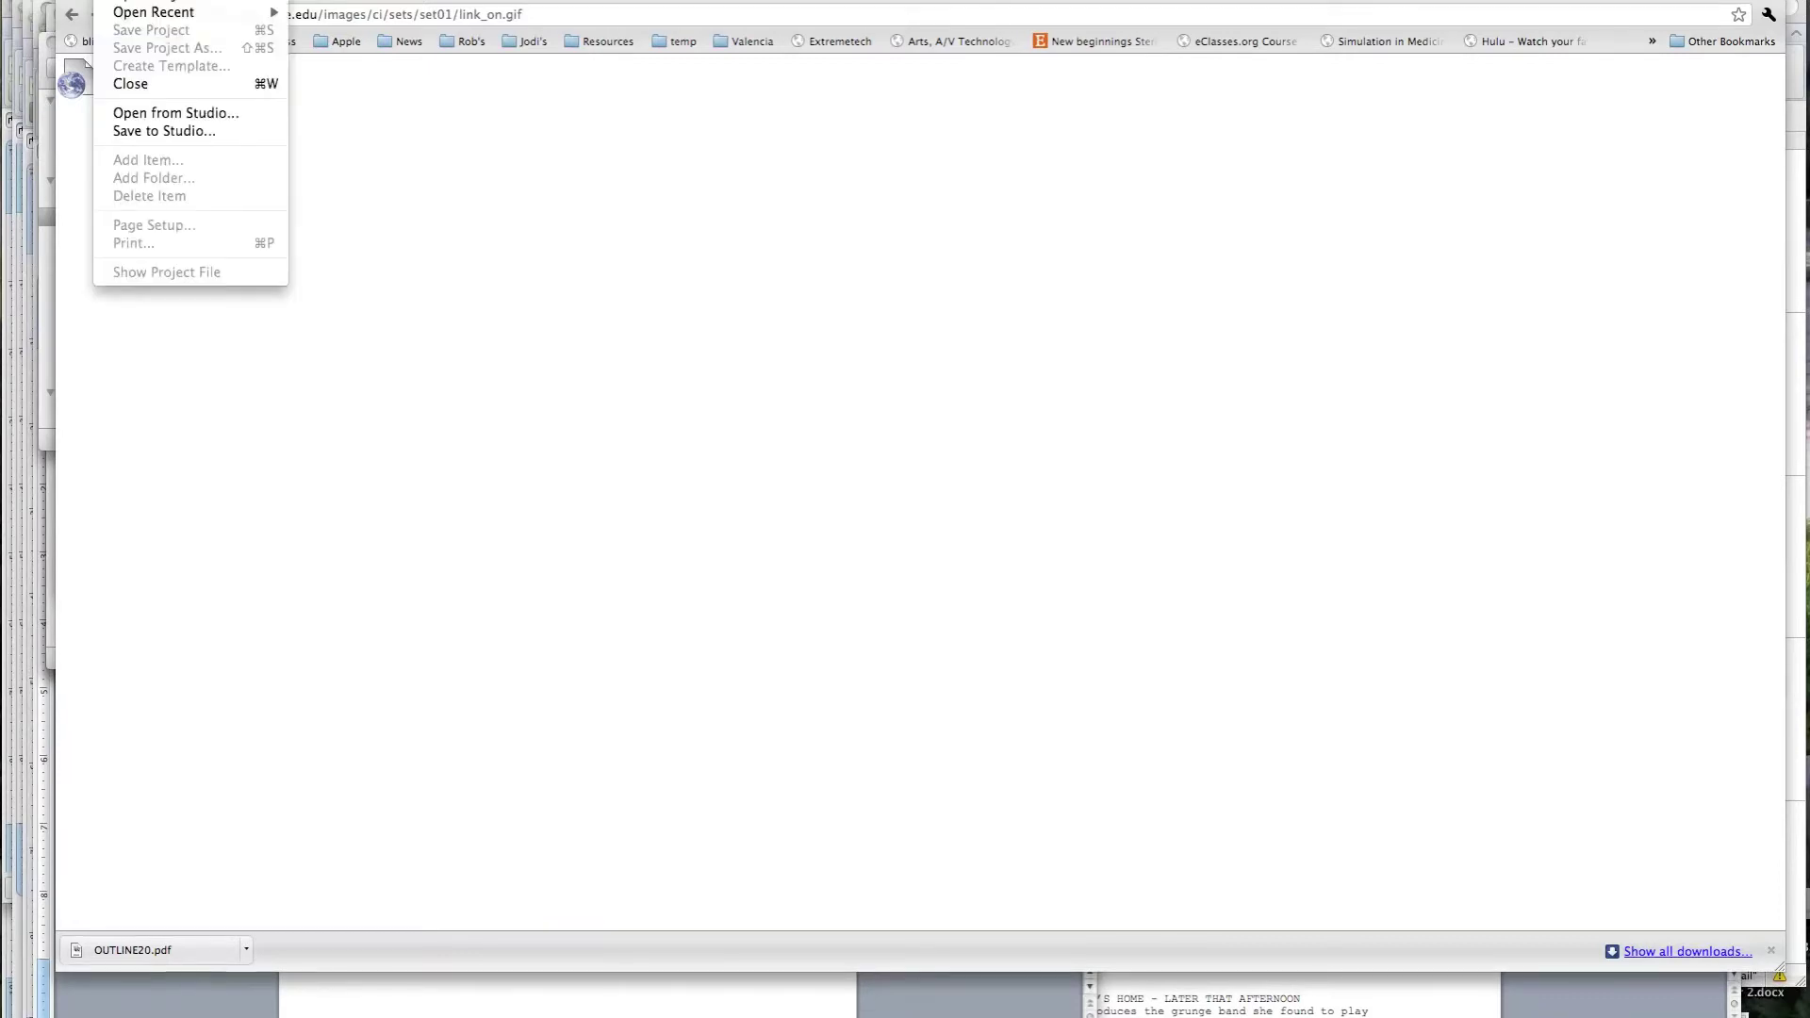
{"action": "key", "text": "super+n"}
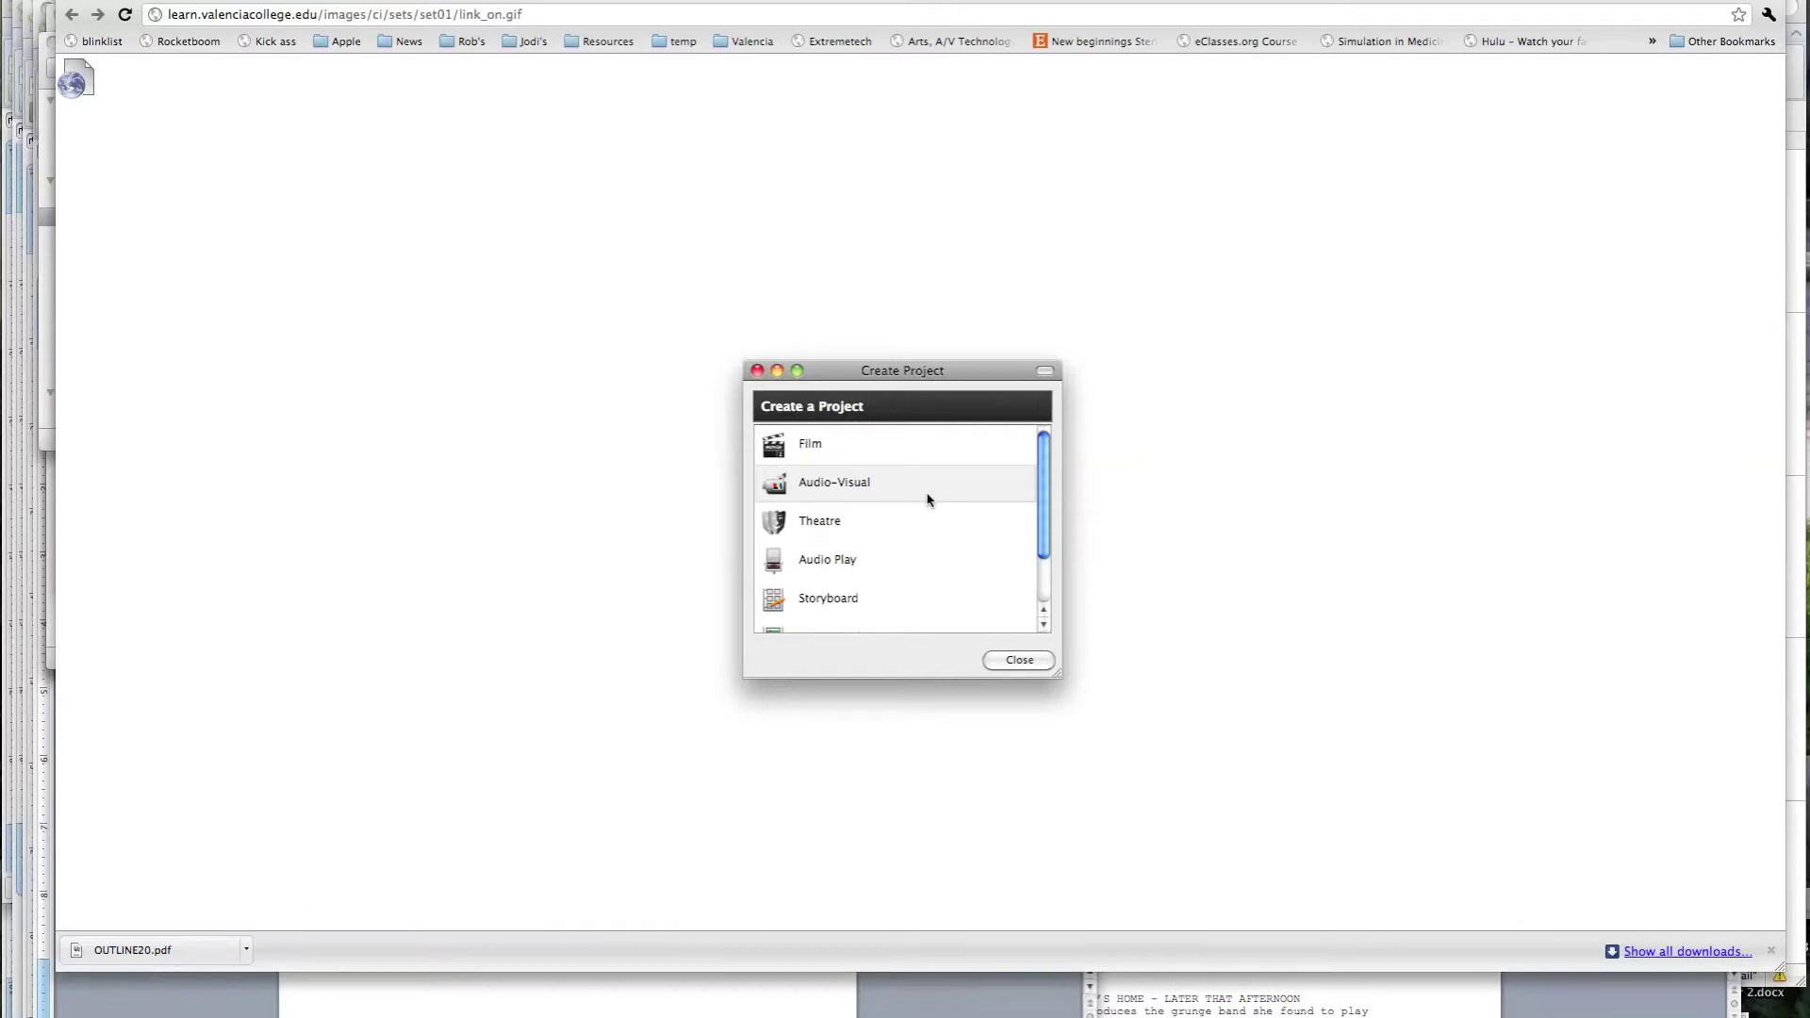
{"action": "left_click", "coordinate": [877, 450]}
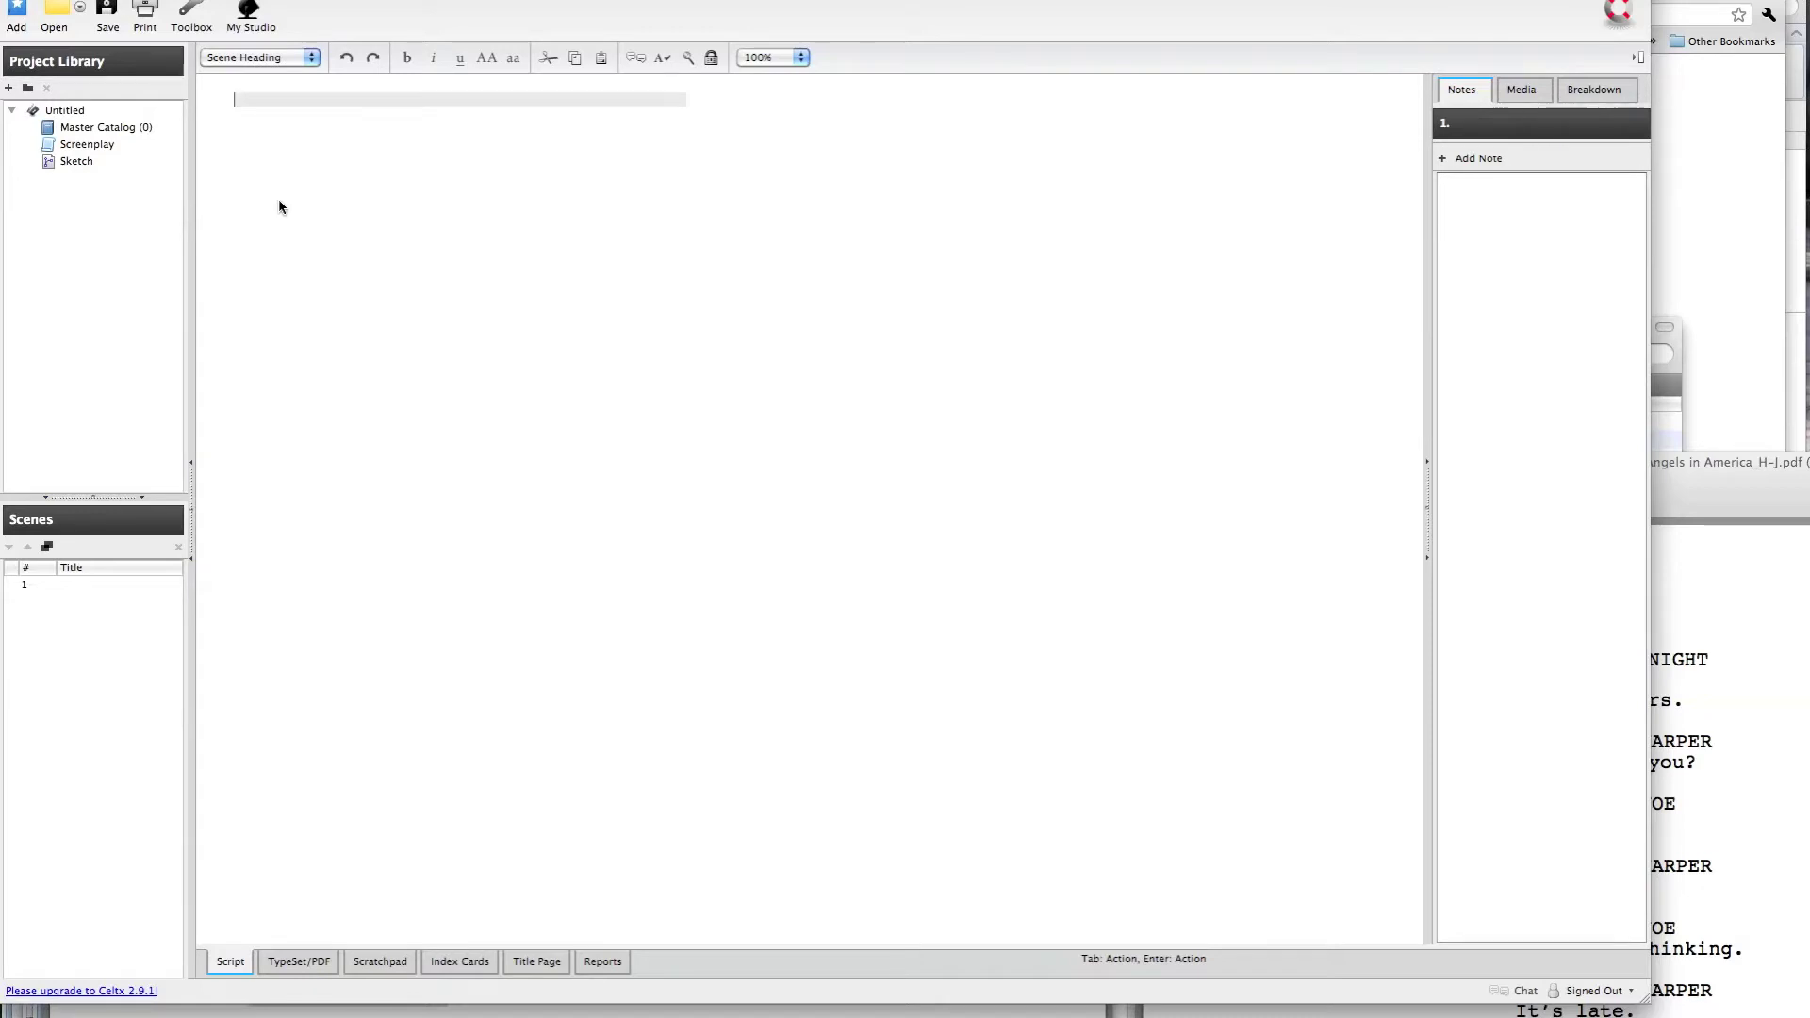
Enter the heading INT. APARTMENT - DAY and begin the action 'We're in a simply New York apartment...'
{"action": "type", "text": "IN"}
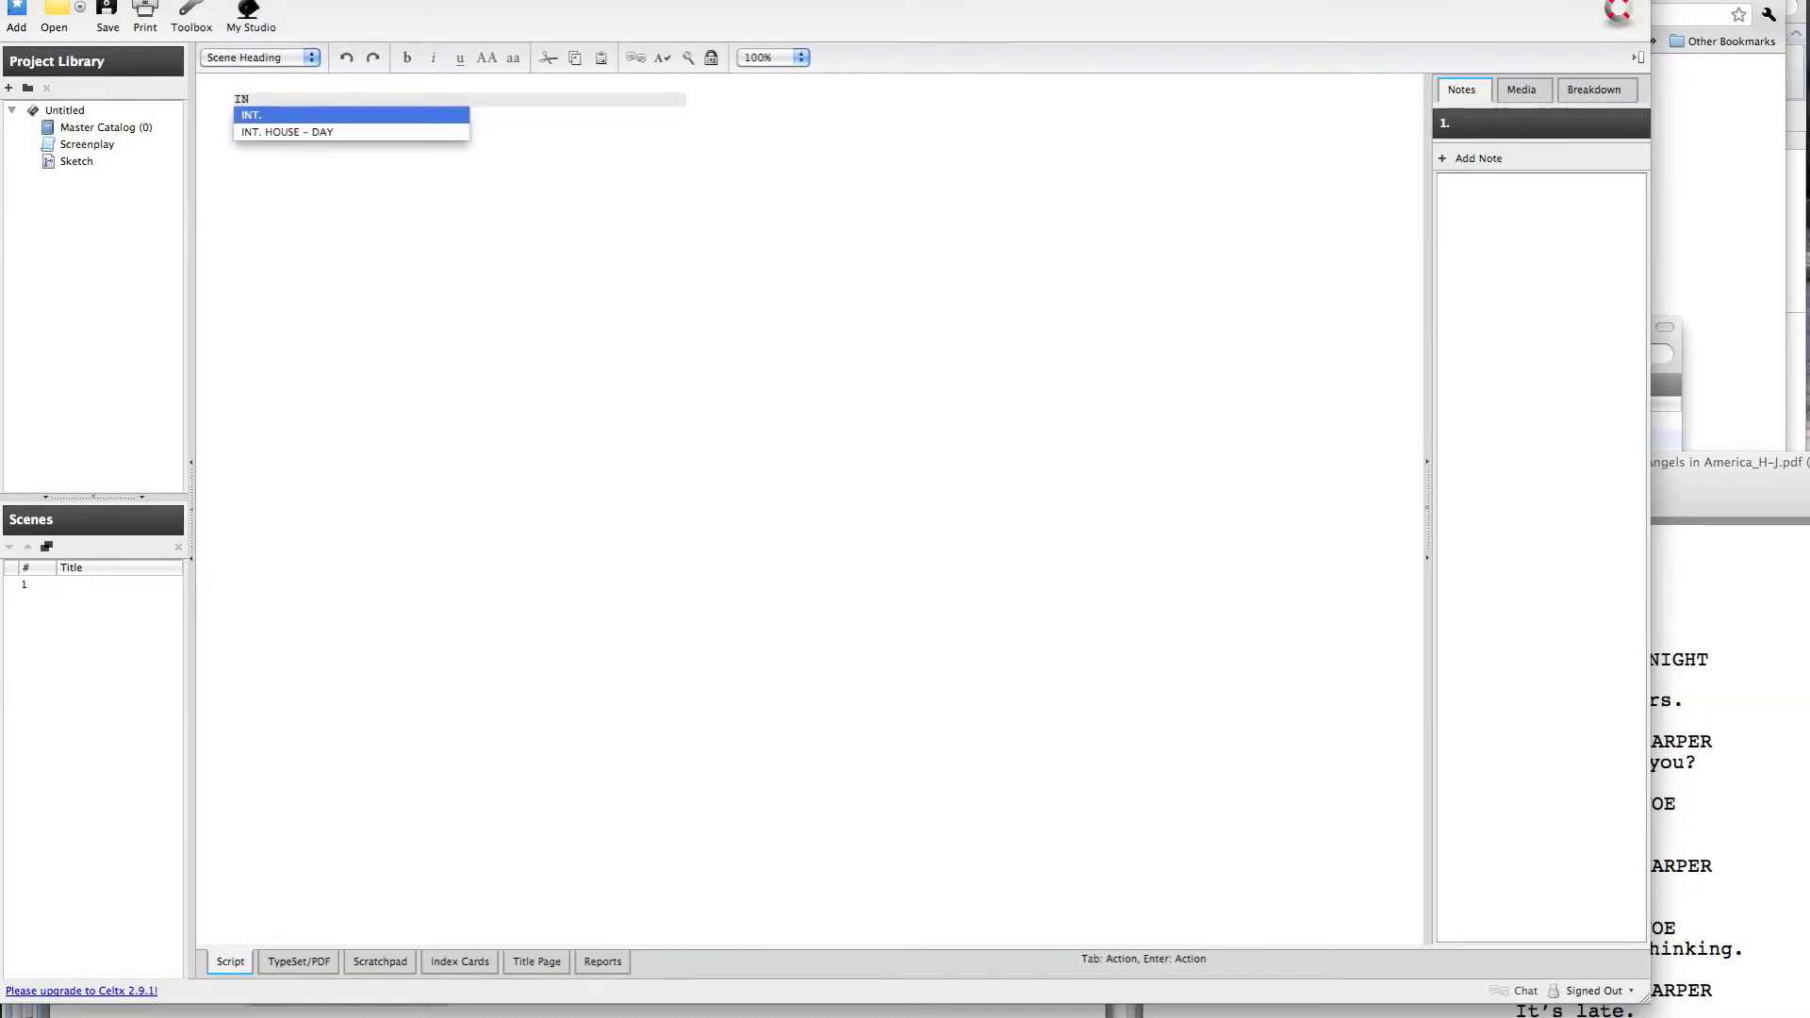
{"action": "type", "text": "T. APARP"}
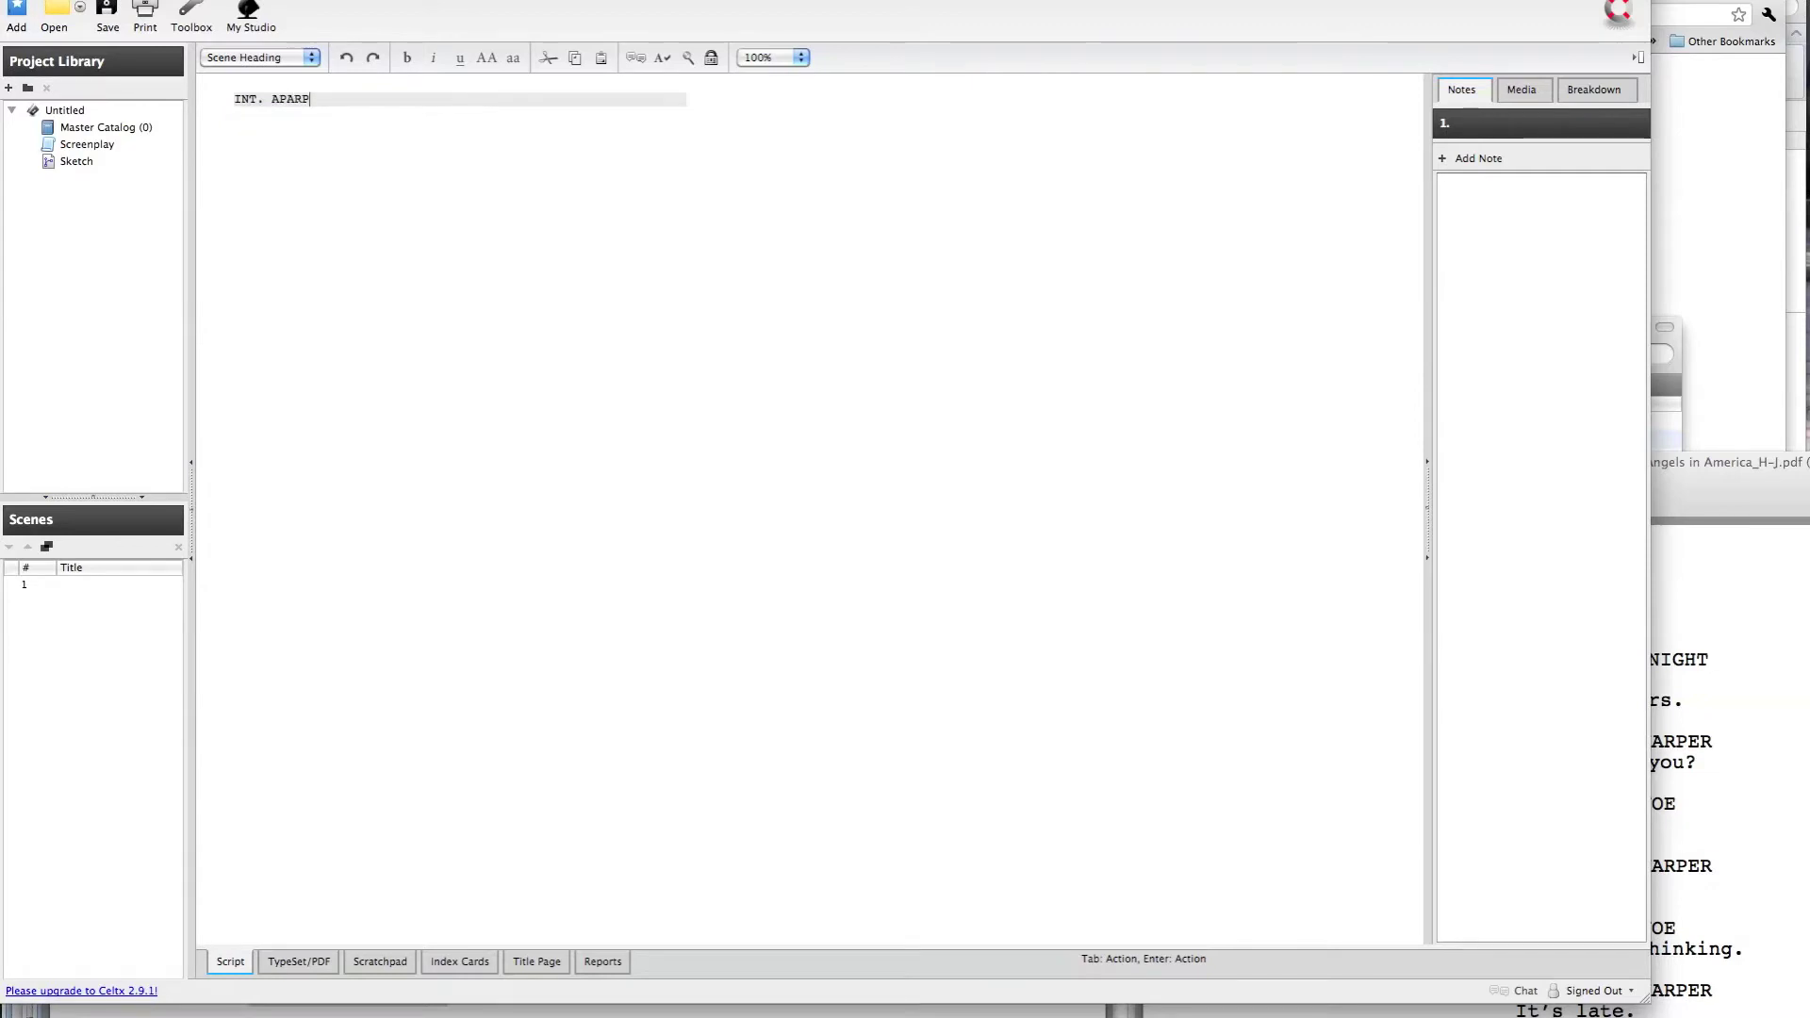
{"action": "key", "text": "BackSpace"}
{"action": "type", "text": "TMENT - DAY"}
{"action": "key", "text": "Return"}
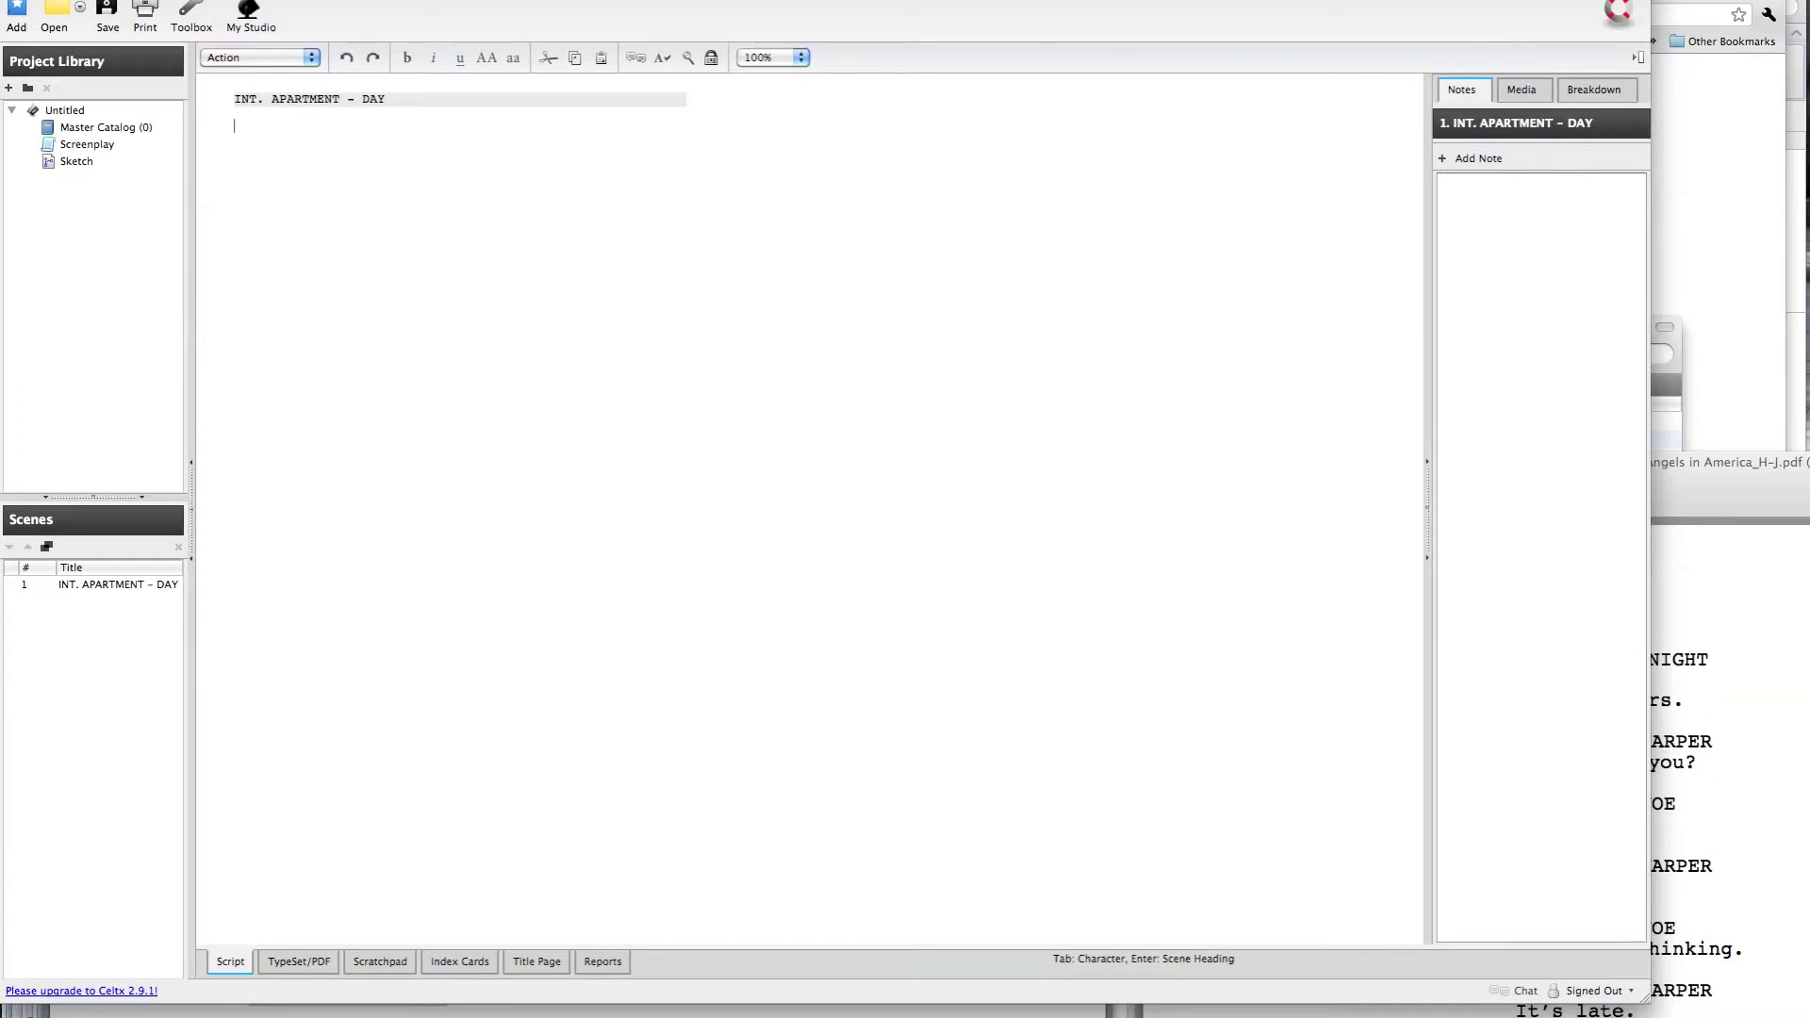
{"action": "type", "text": "We're in a simply New York apartment"}
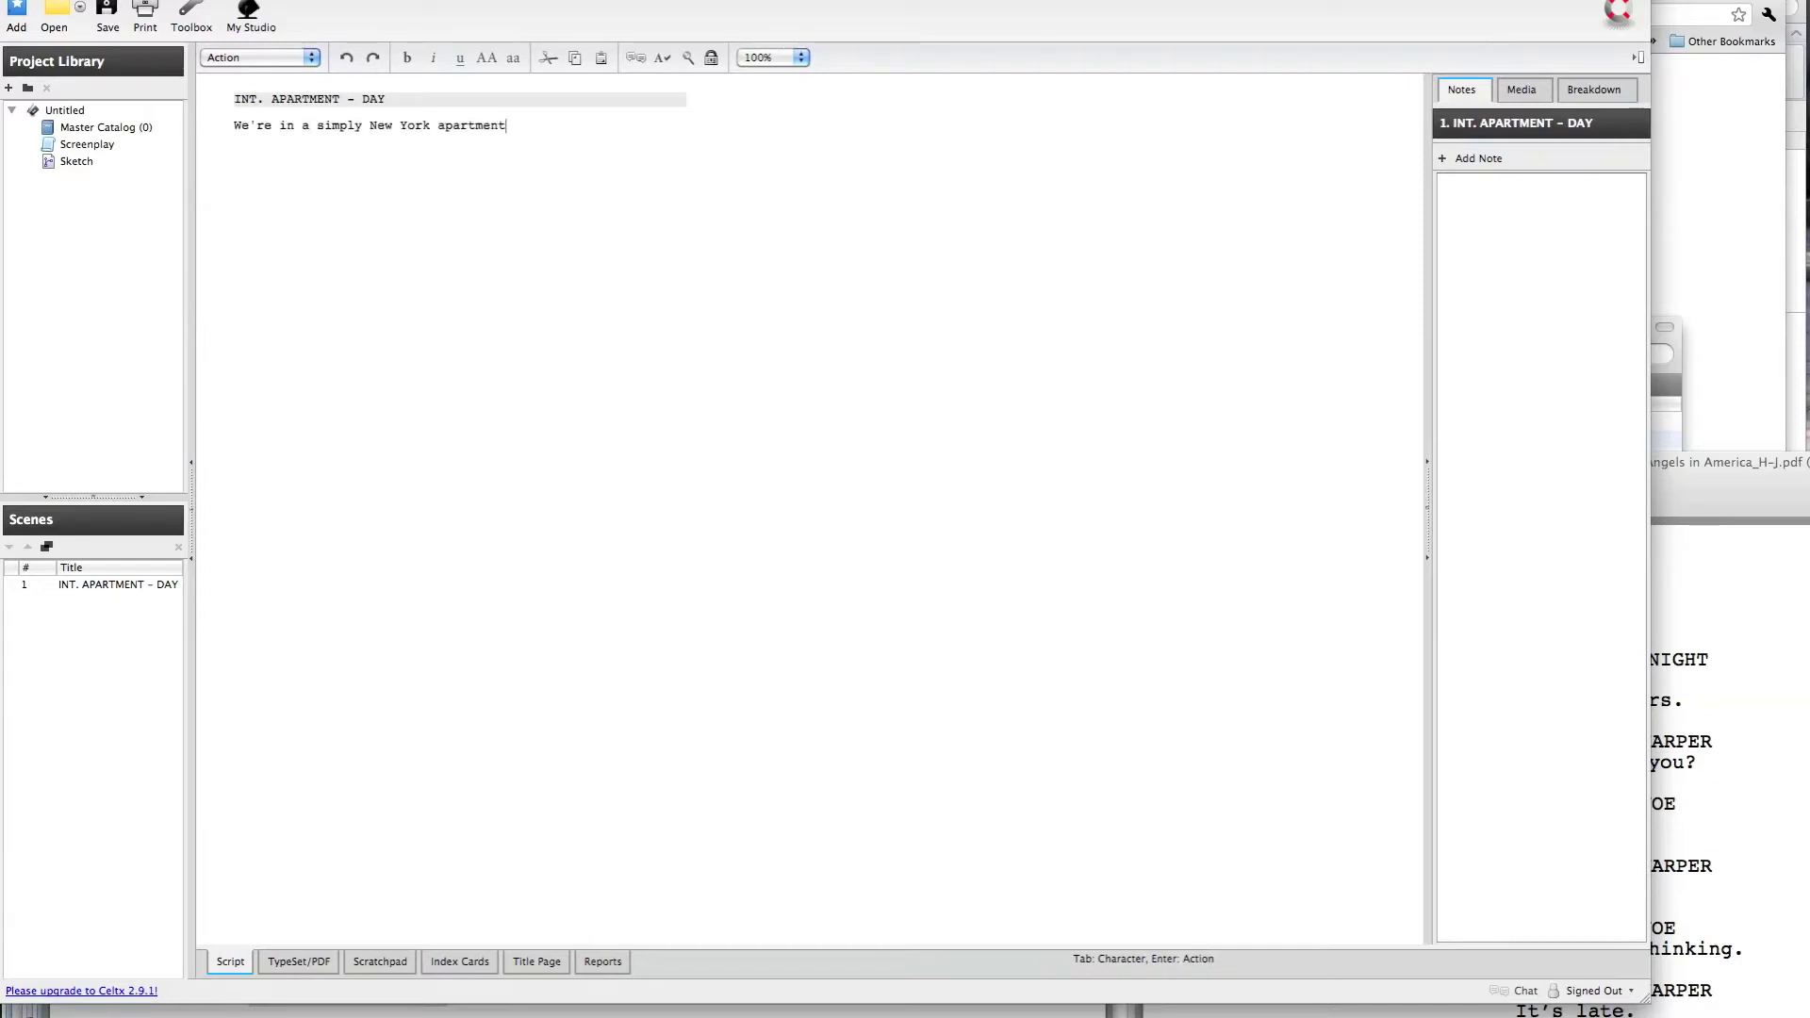
{"action": "type", "text": ". HARPER, a young housewife, "}
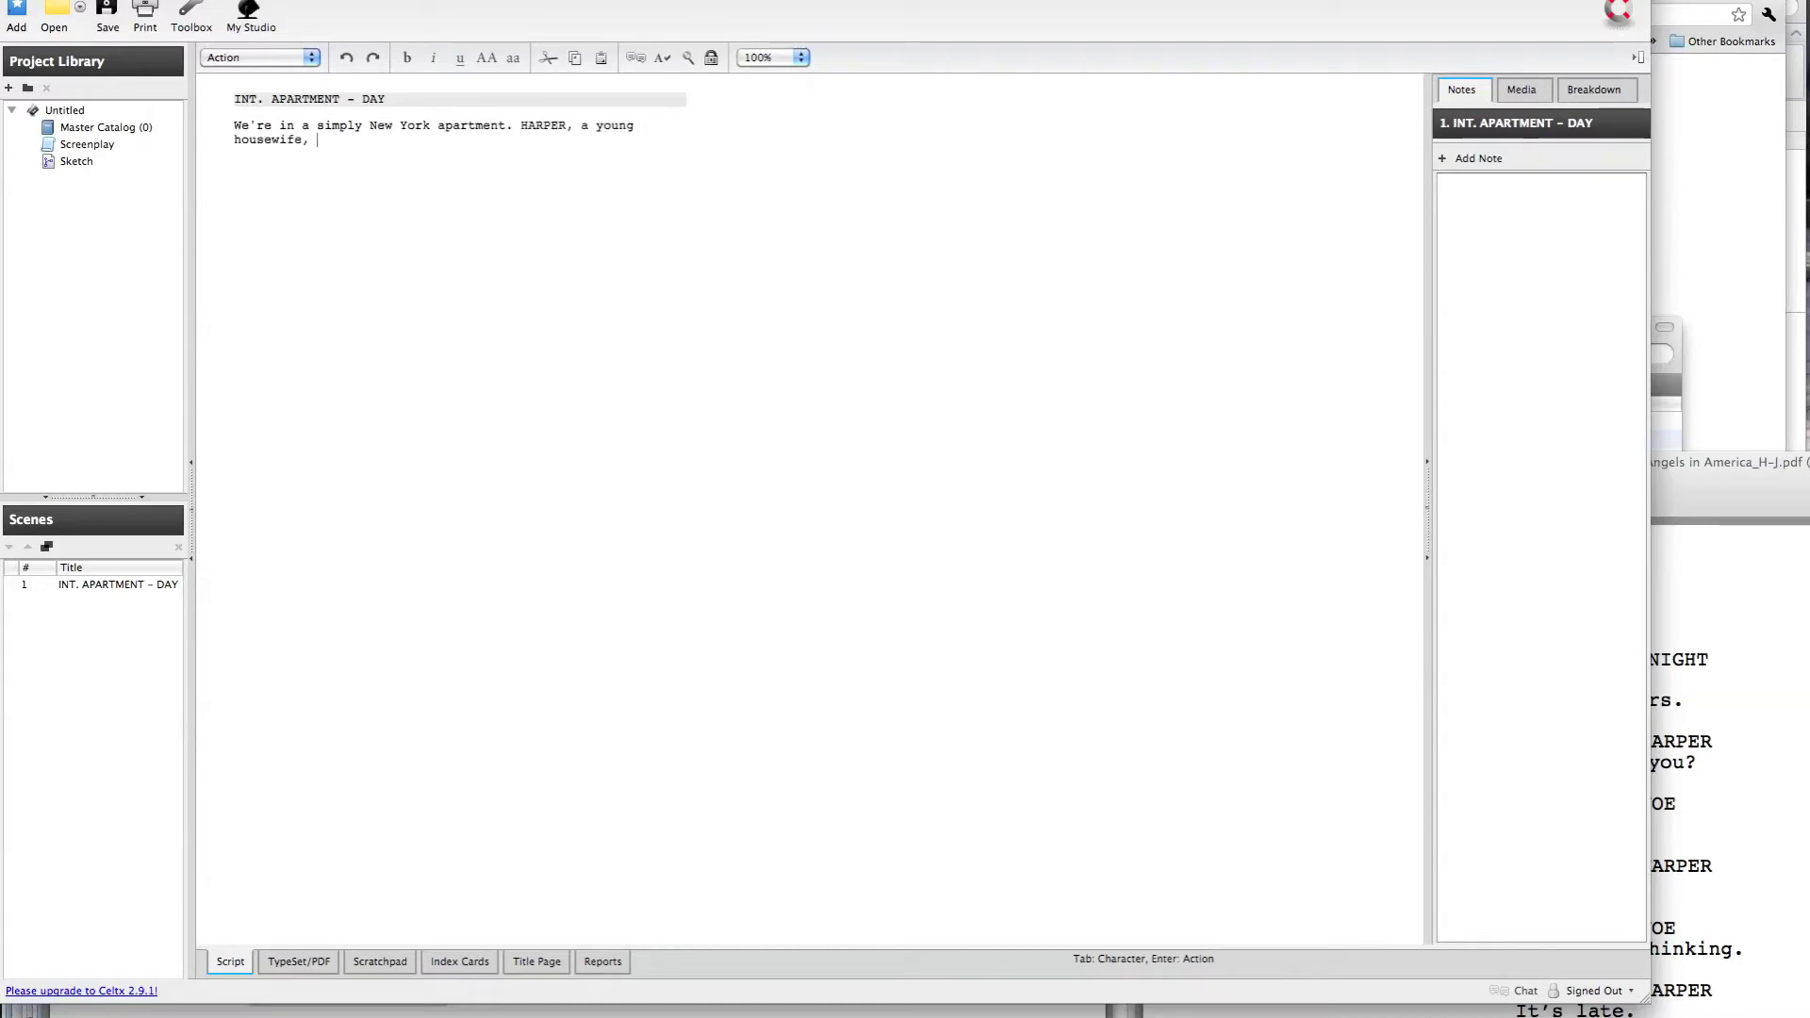
{"action": "type", "text": "is waiting as JOE, her husband, enters."}
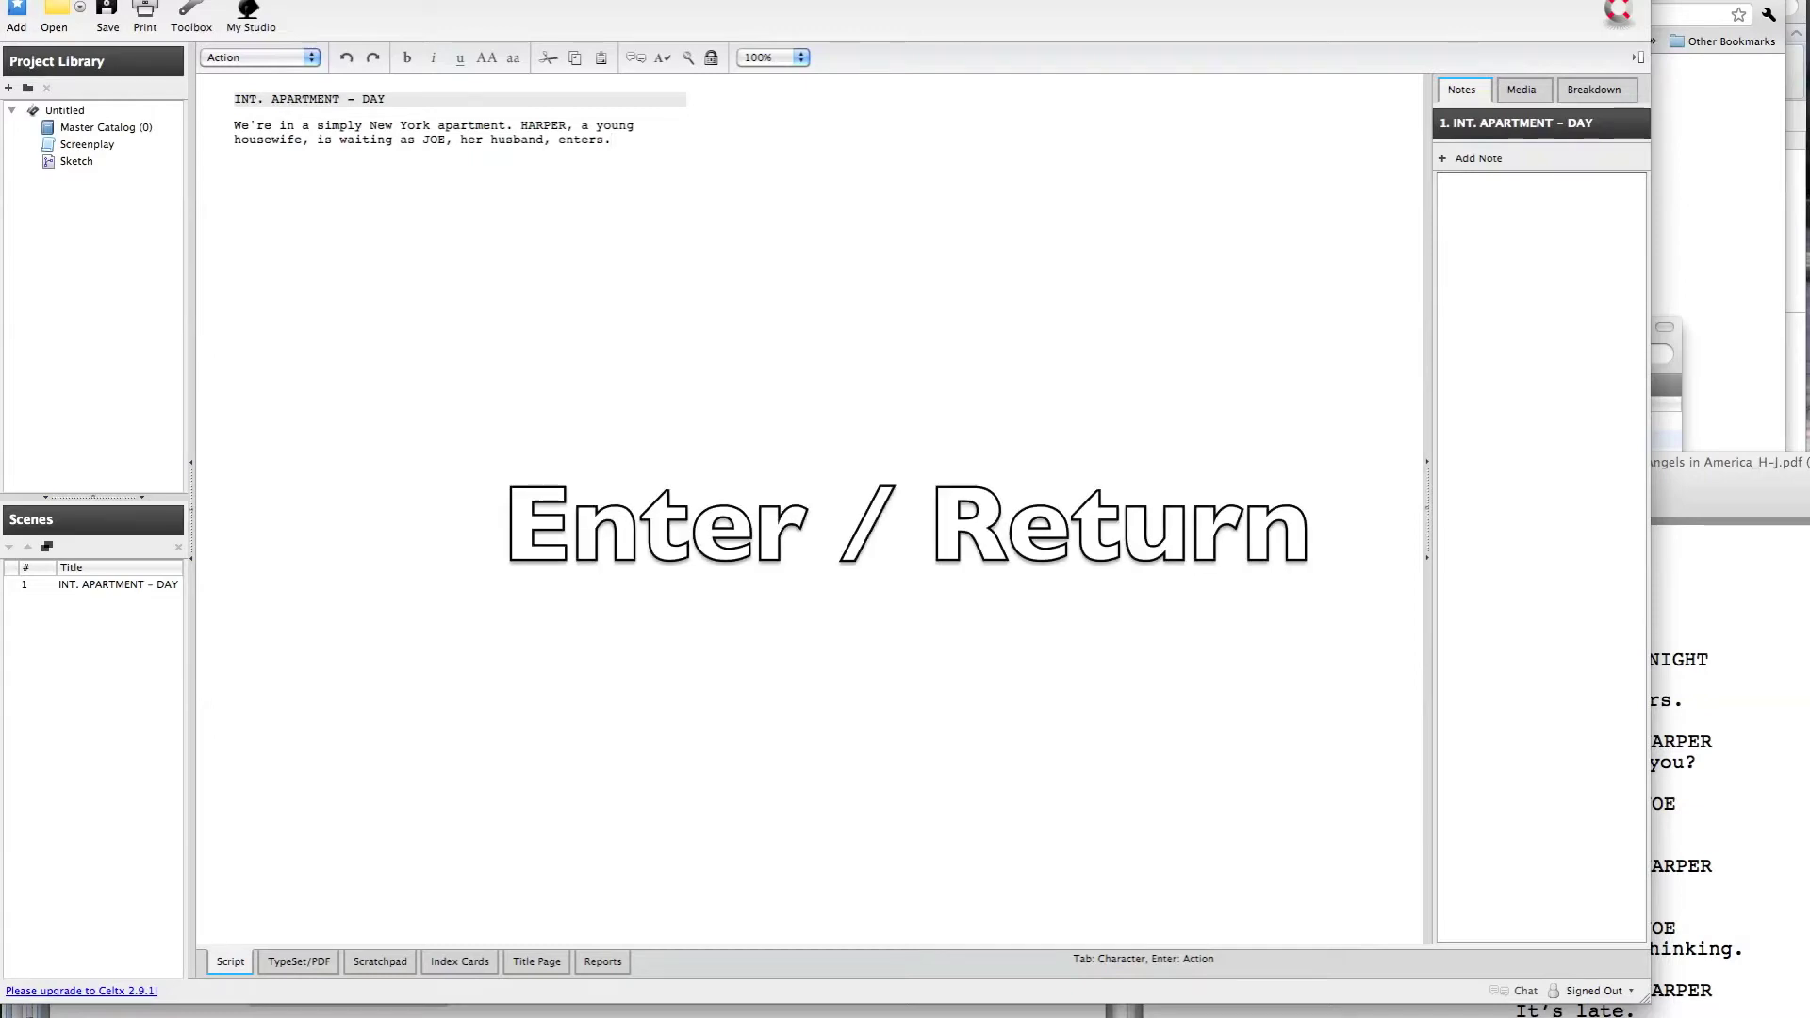
End the action paragraph and turn the next line into a Character element
{"action": "key", "text": "Return"}
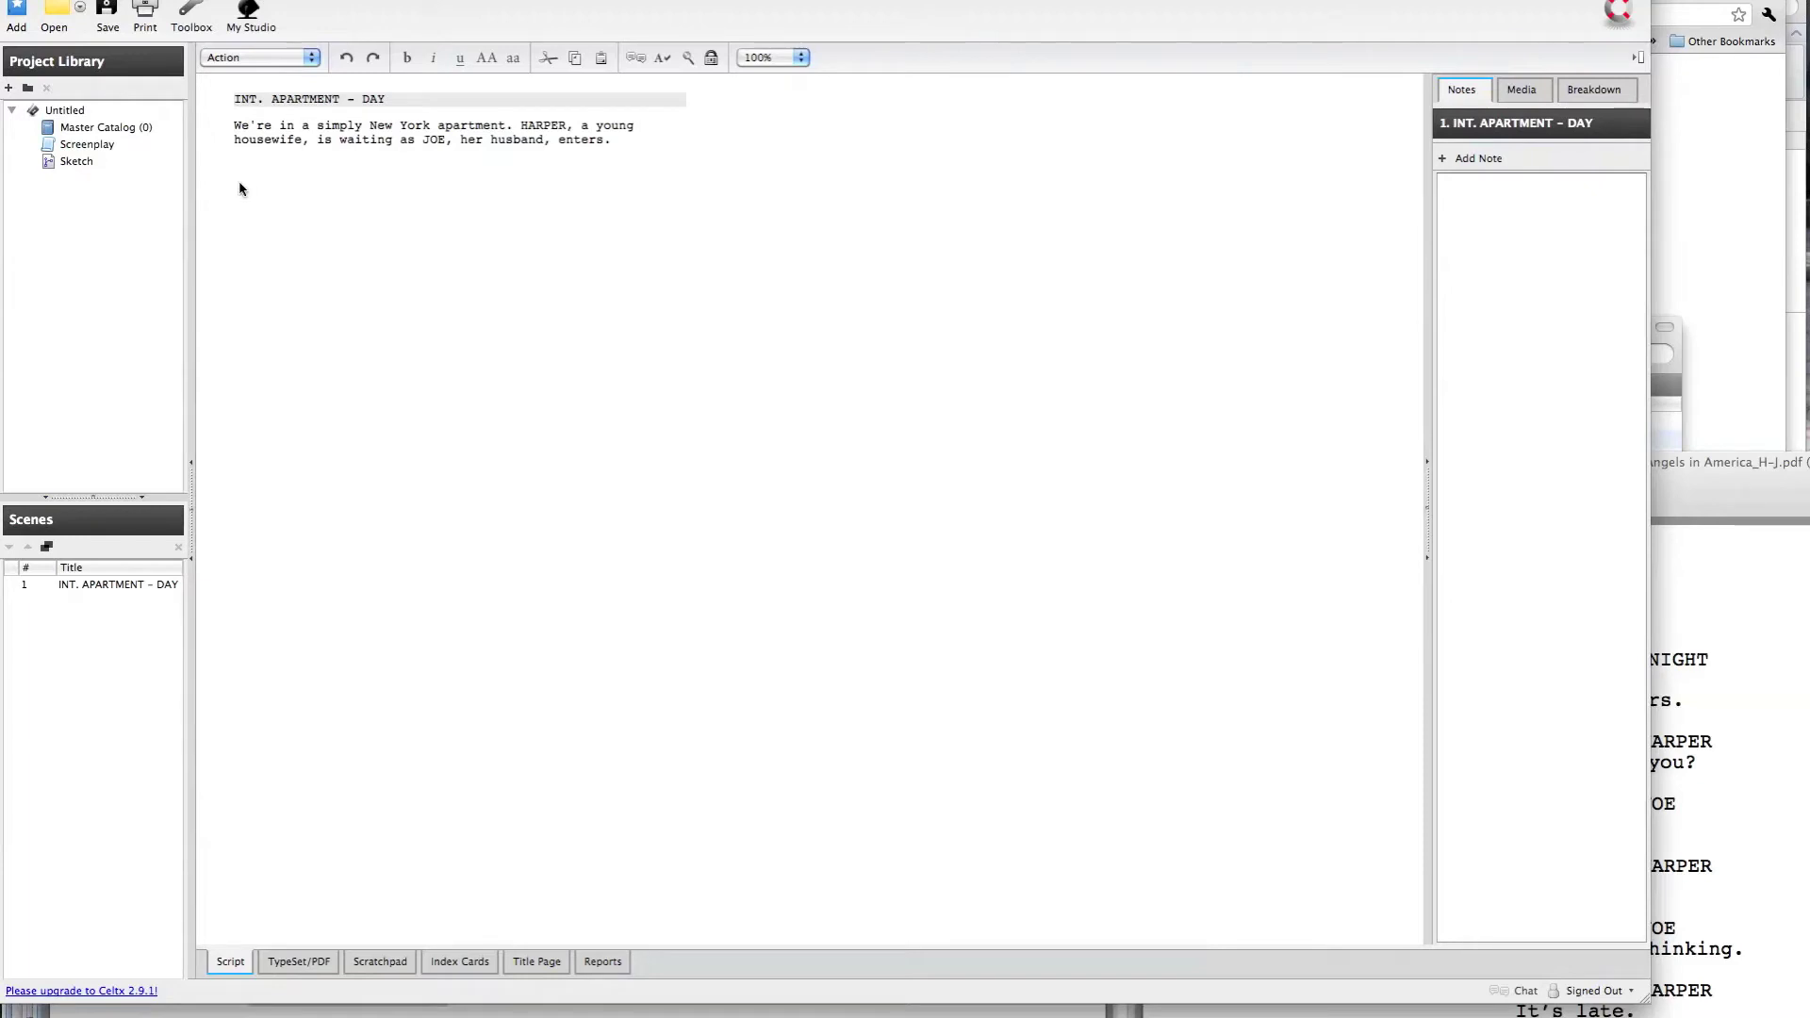
{"action": "key", "text": "Tab"}
Add HARPER's line 'Where have you been.'
{"action": "type", "text": "HARPER"}
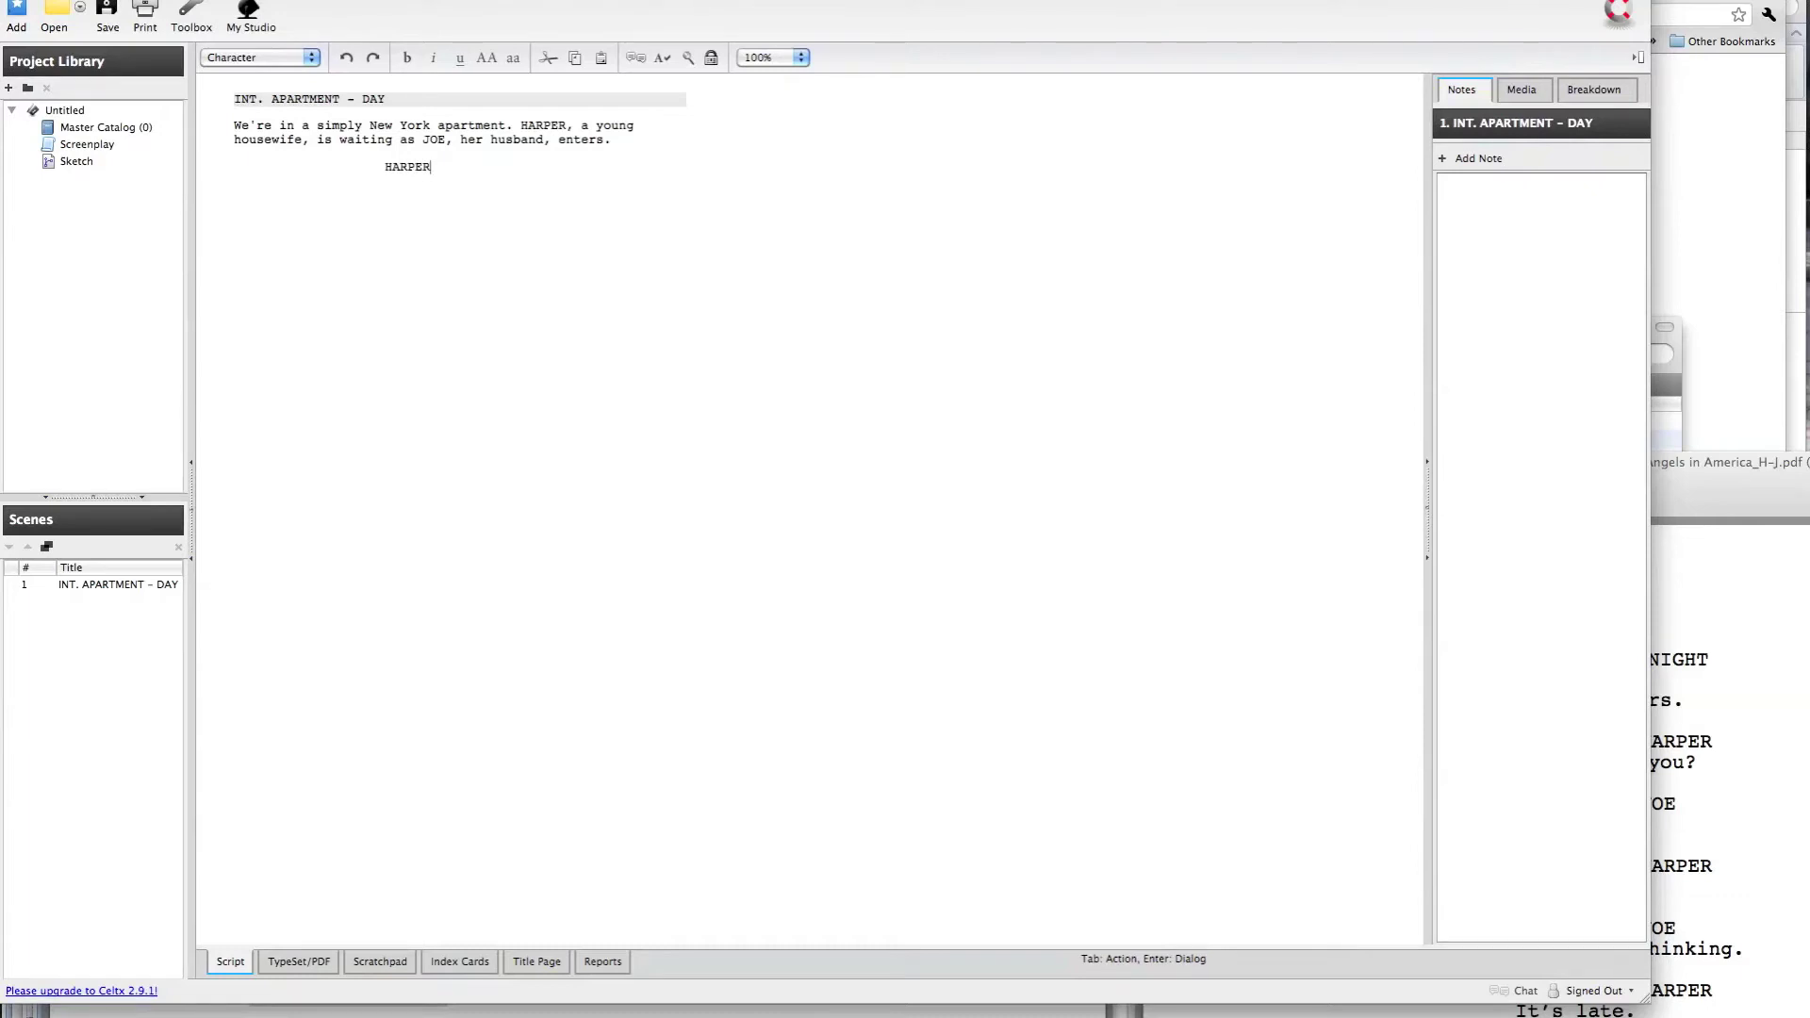
{"action": "key", "text": "Return"}
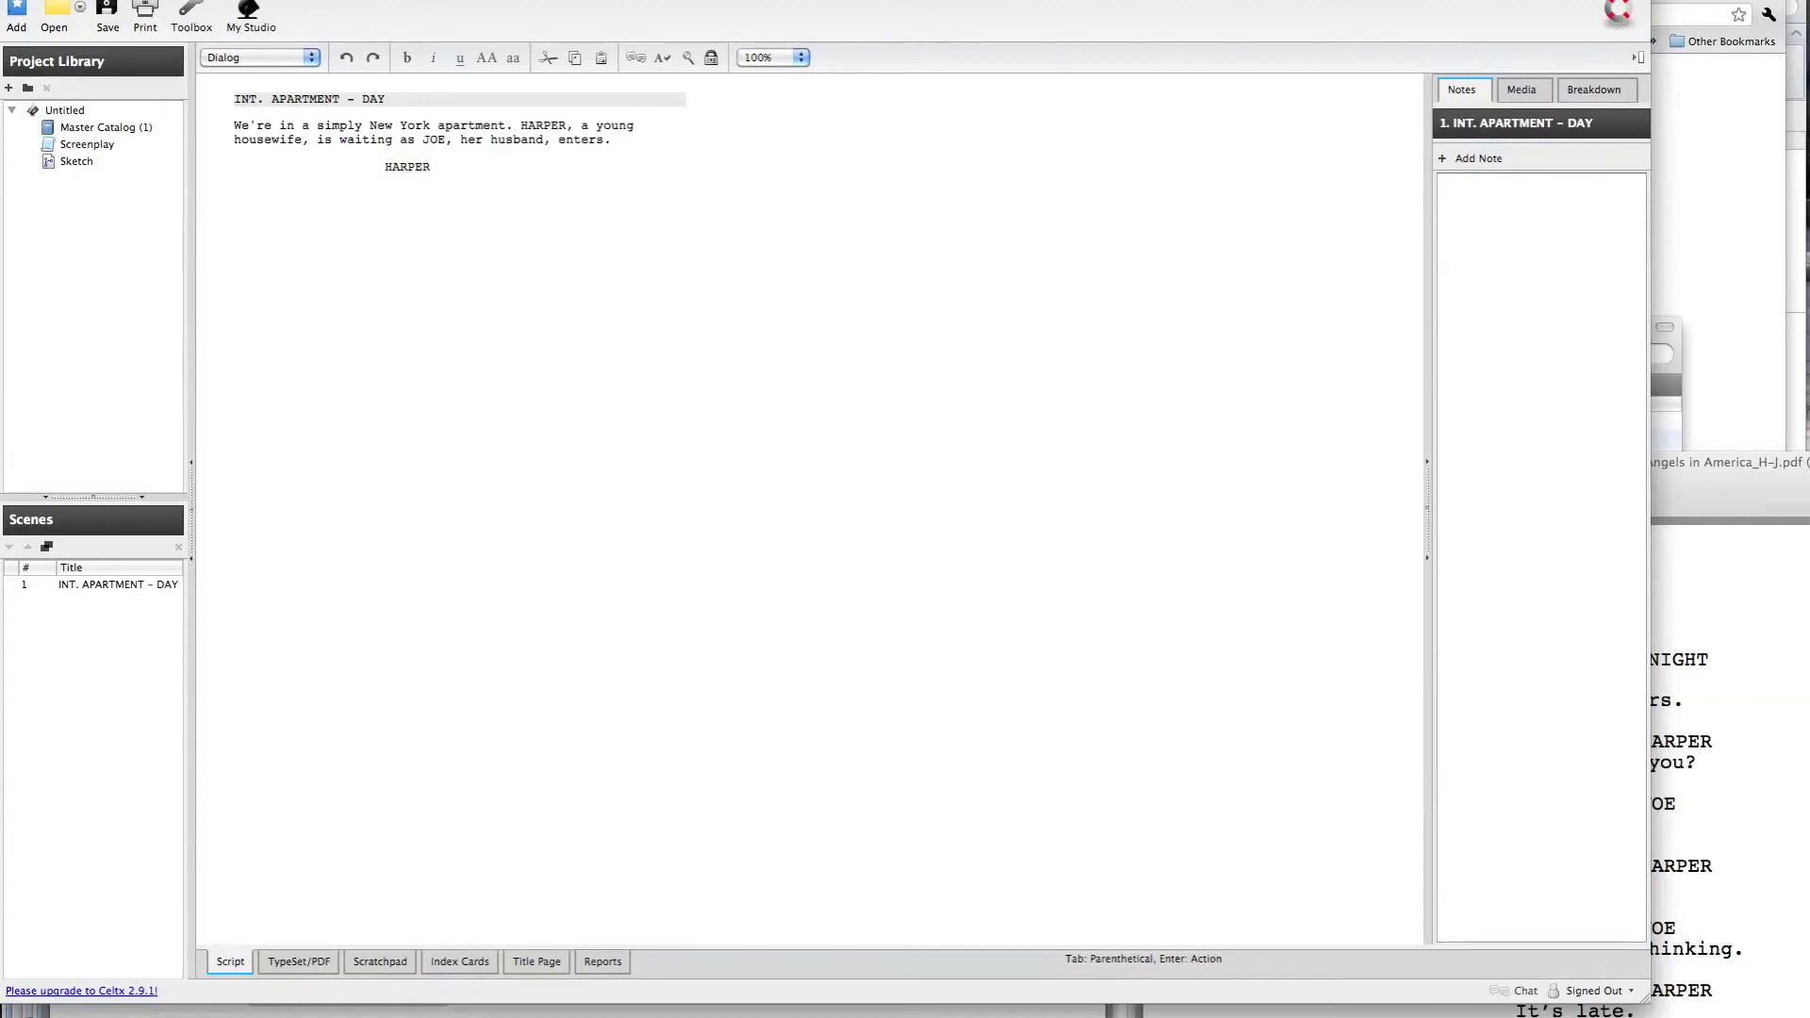
{"action": "type", "text": "Where hav"}
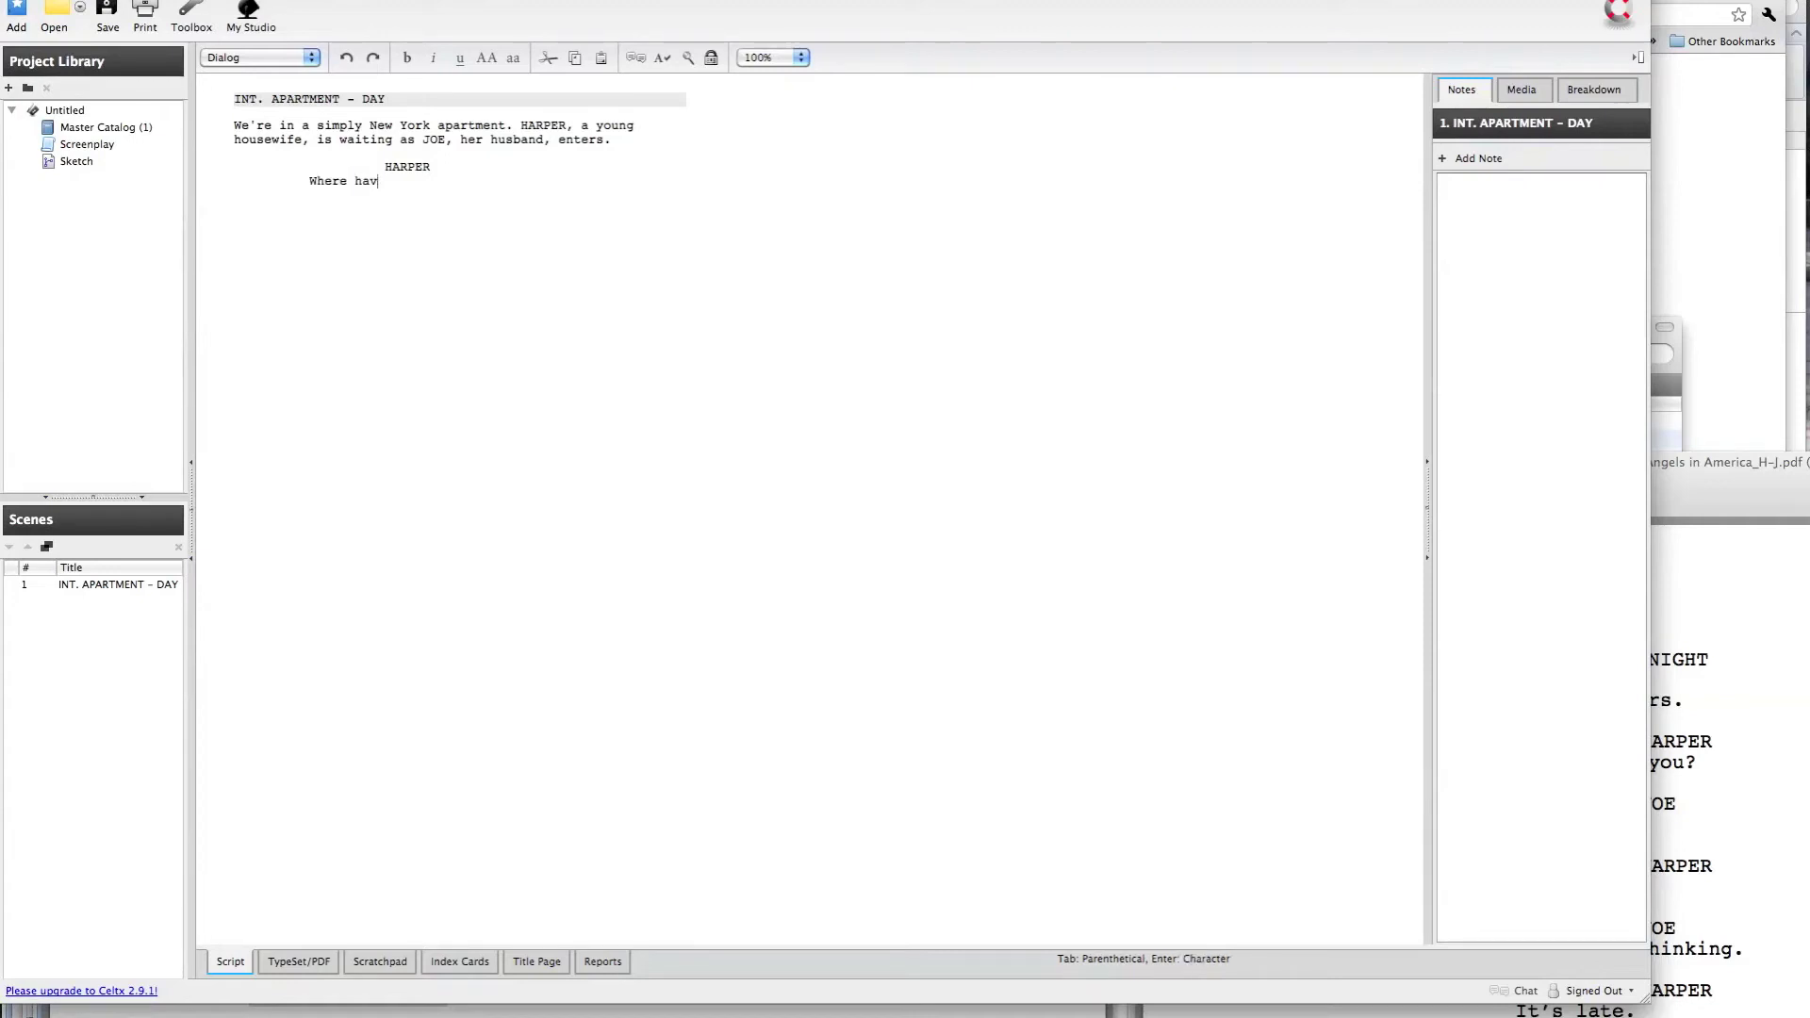
{"action": "type", "text": "e you been."}
{"action": "key", "text": "Return"}
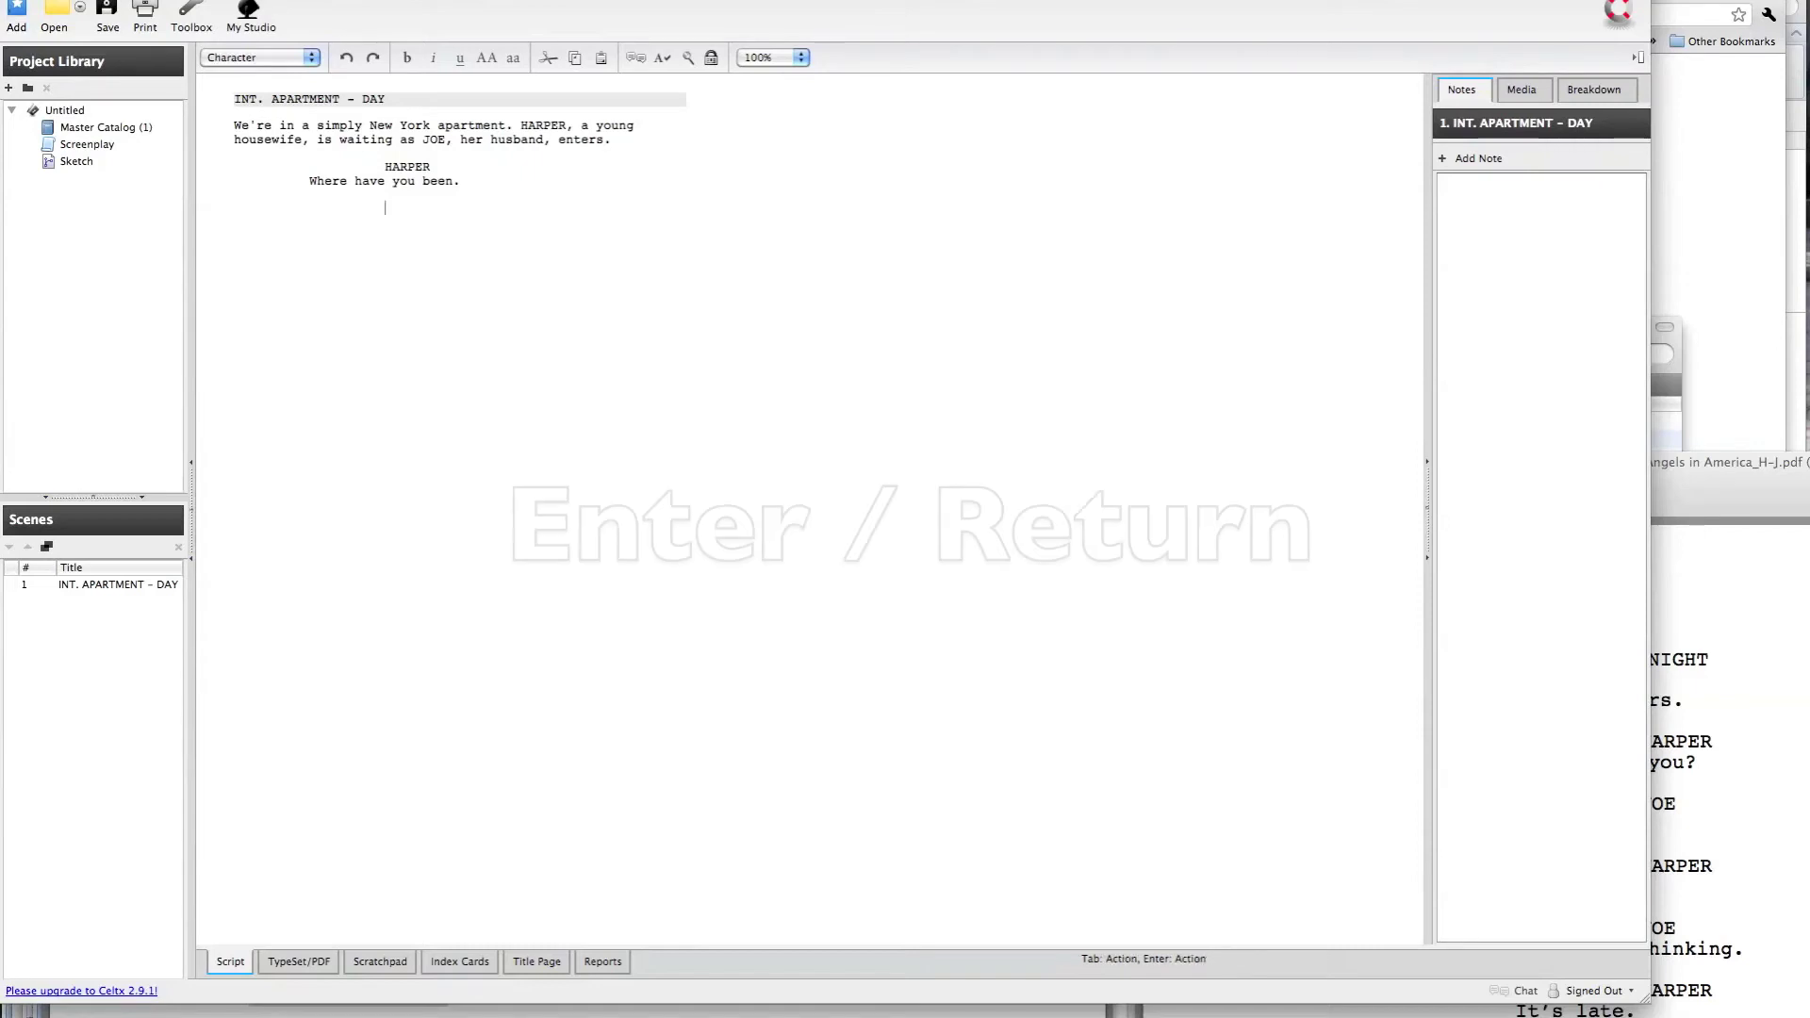
Add JOE's reply 'Out.' and begin another HARPER character cue
{"action": "type", "text": "JOE"}
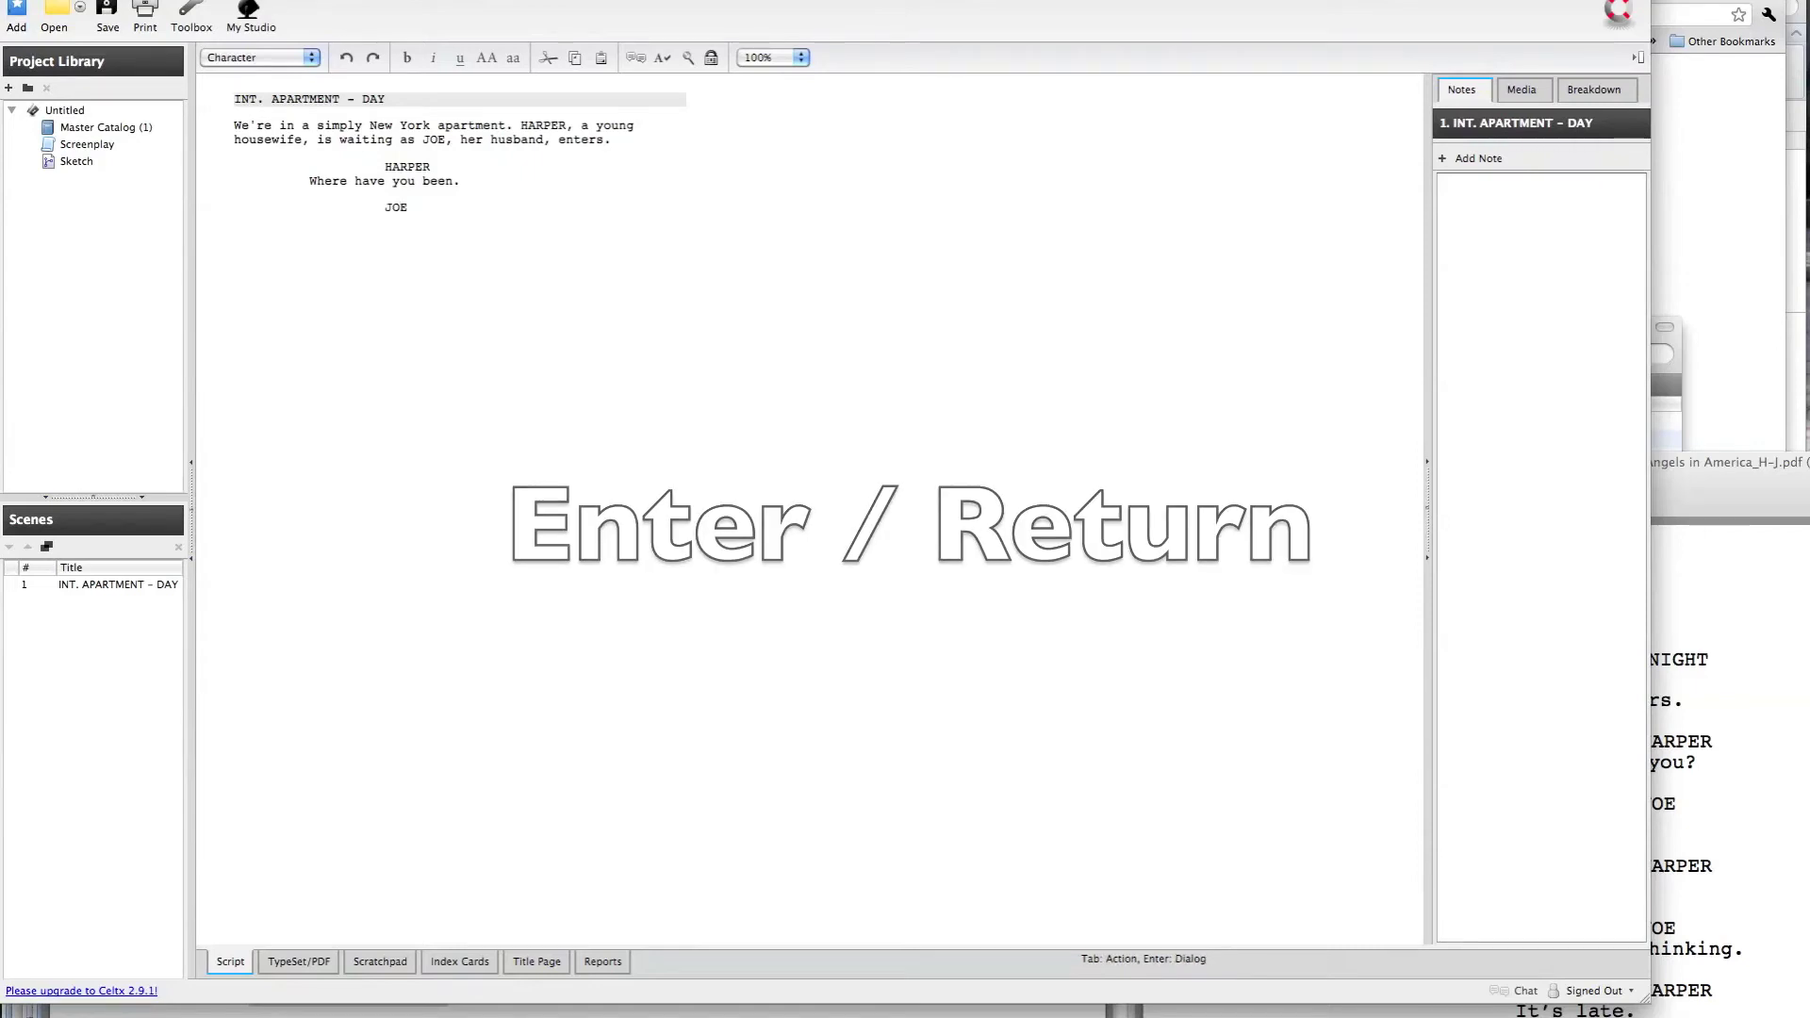
{"action": "key", "text": "Return"}
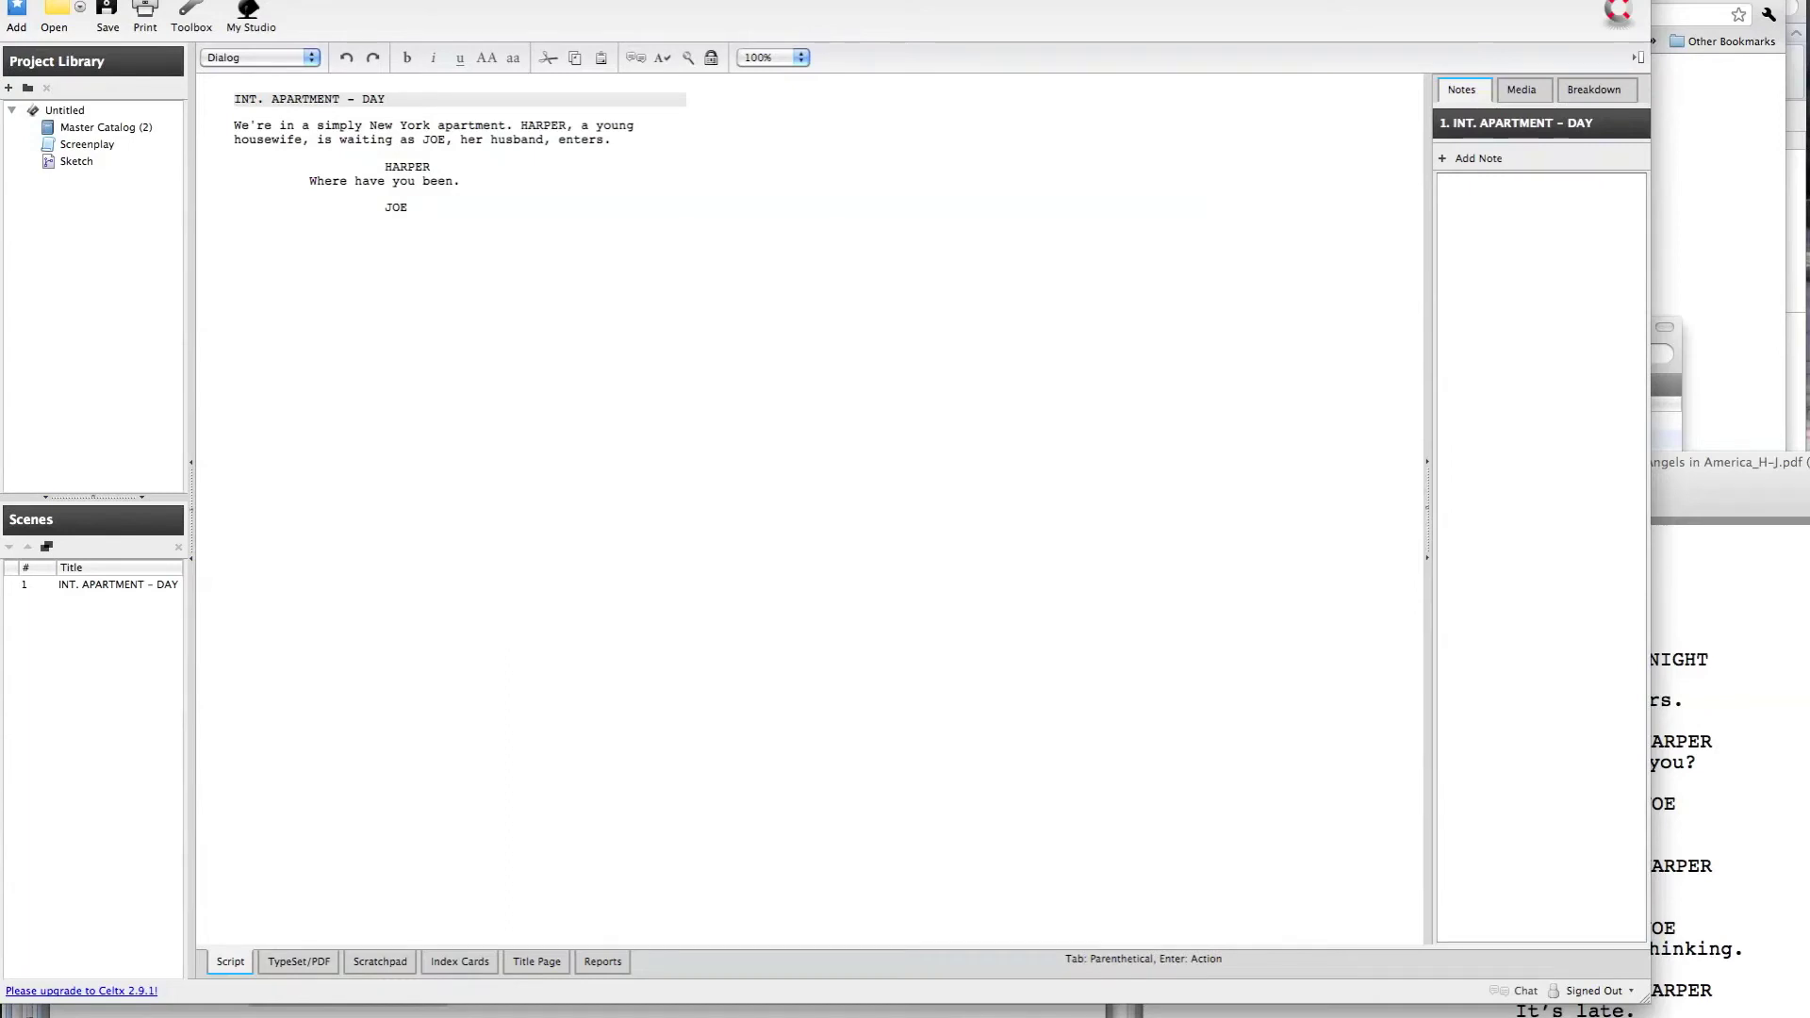
{"action": "type", "text": "Out"}
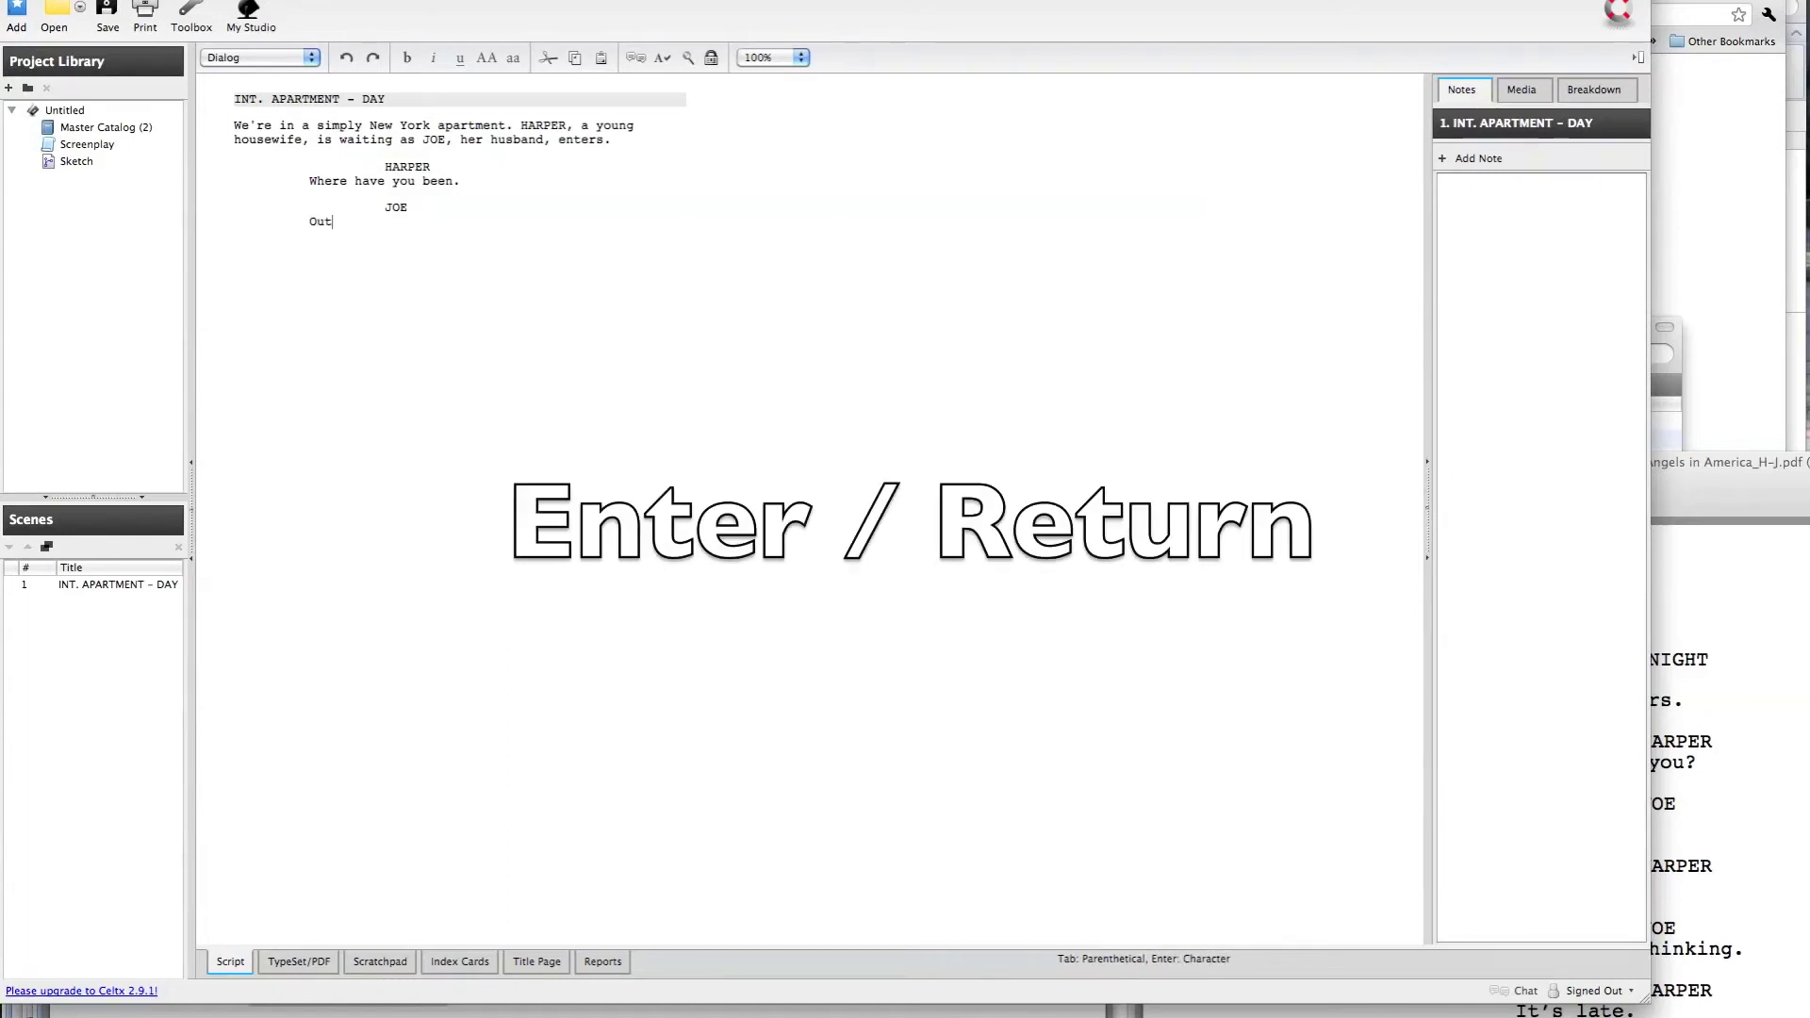
{"action": "type", "text": "."}
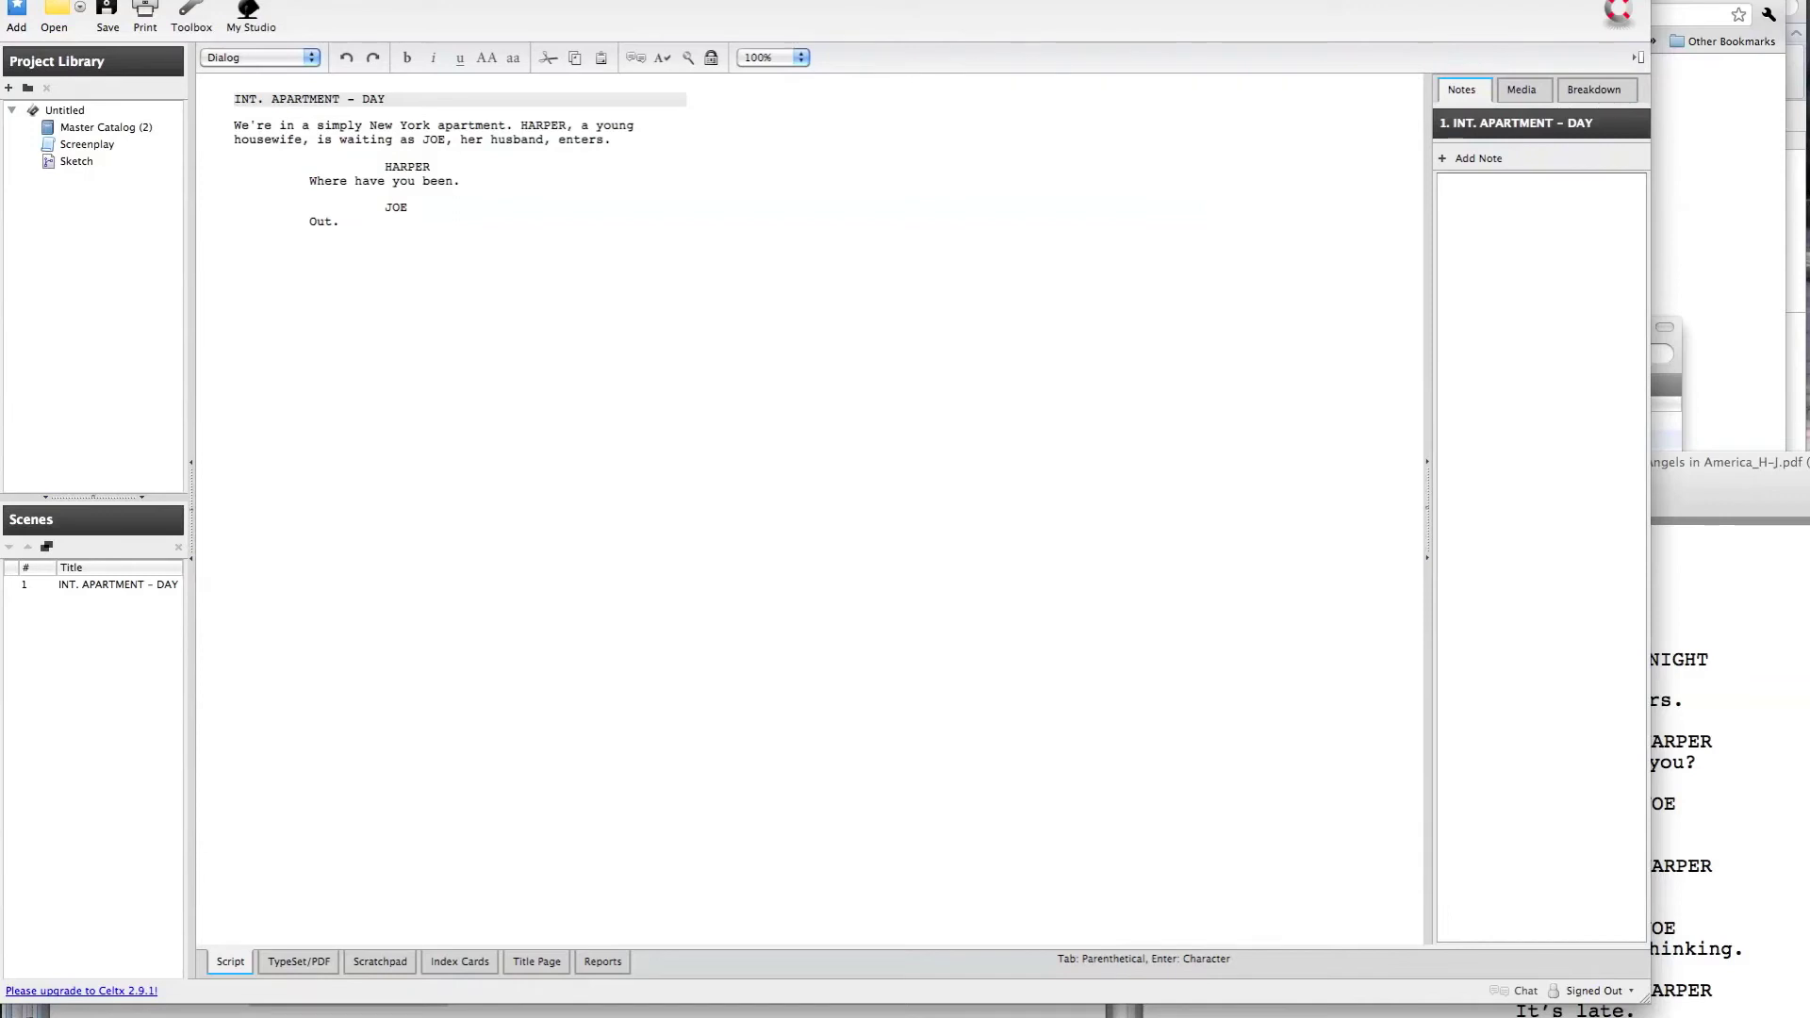
{"action": "key", "text": "Return"}
{"action": "type", "text": "HARMP"}
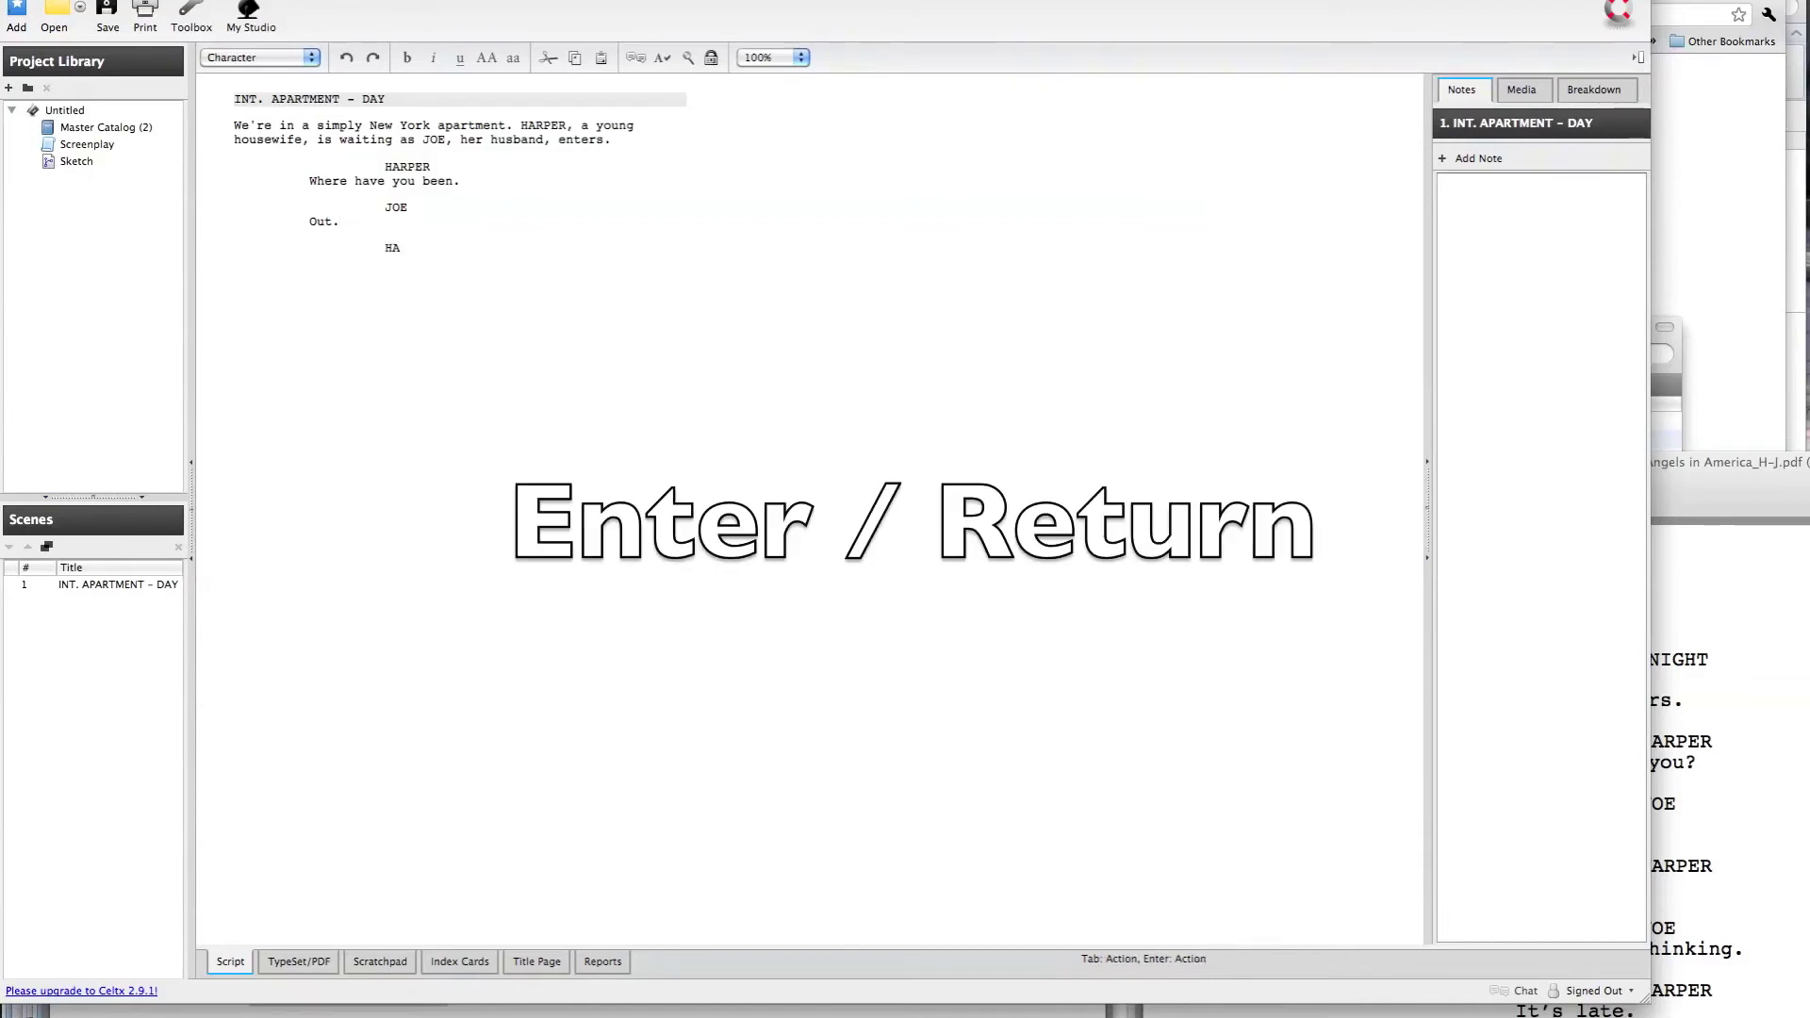
{"action": "key", "text": "BackSpace"}
{"action": "key", "text": "BackSpace"}
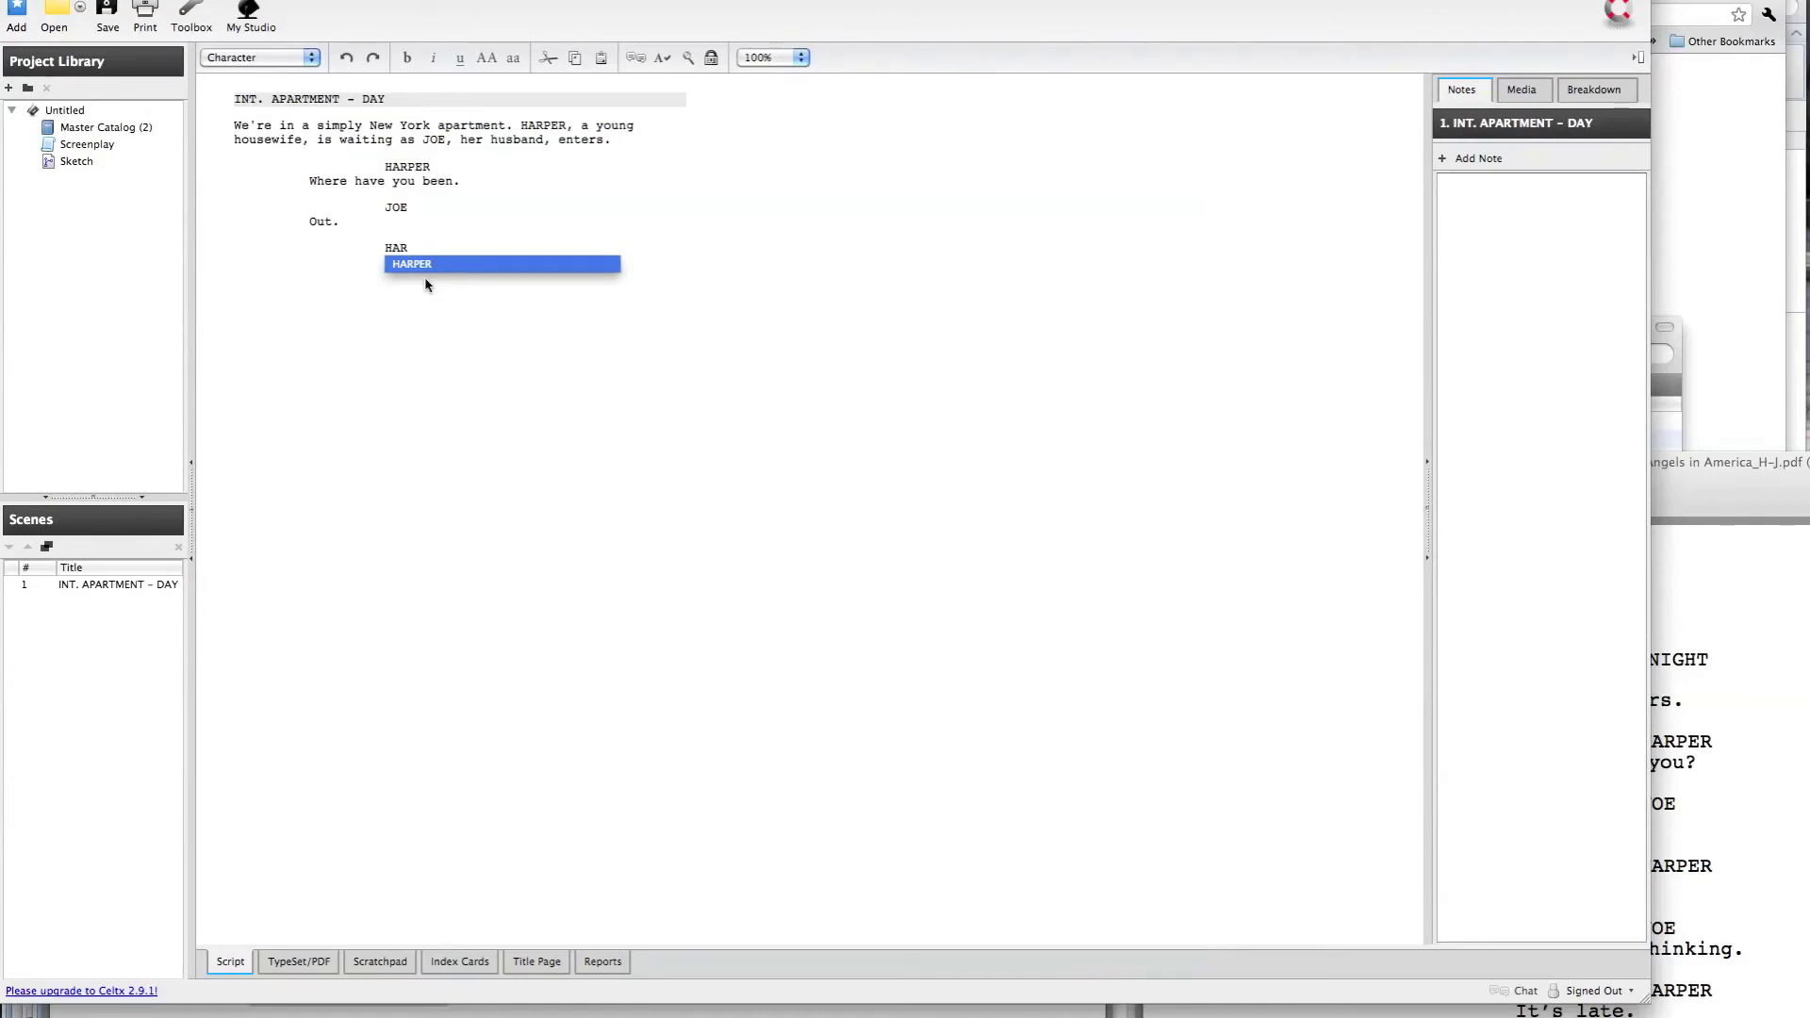
Accept the autocompleted HARPER name for the third character cue
{"action": "key", "text": "Return"}
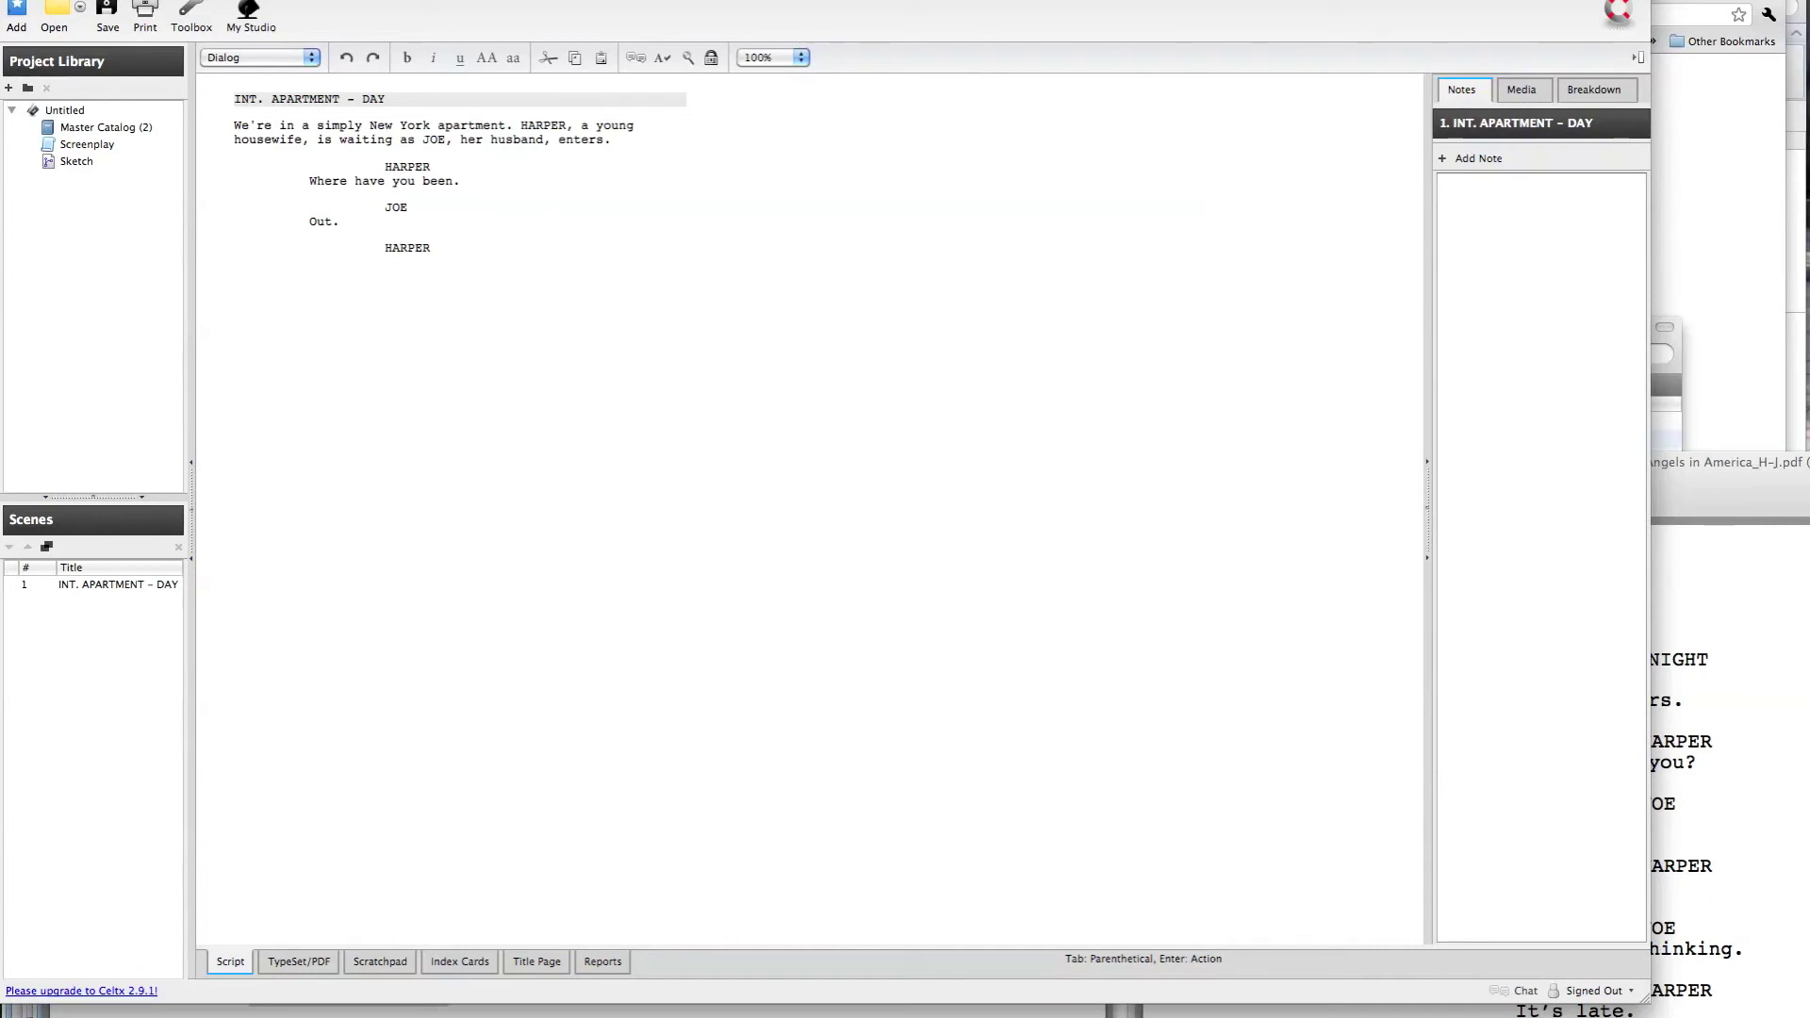
{"action": "key", "text": "Tab"}
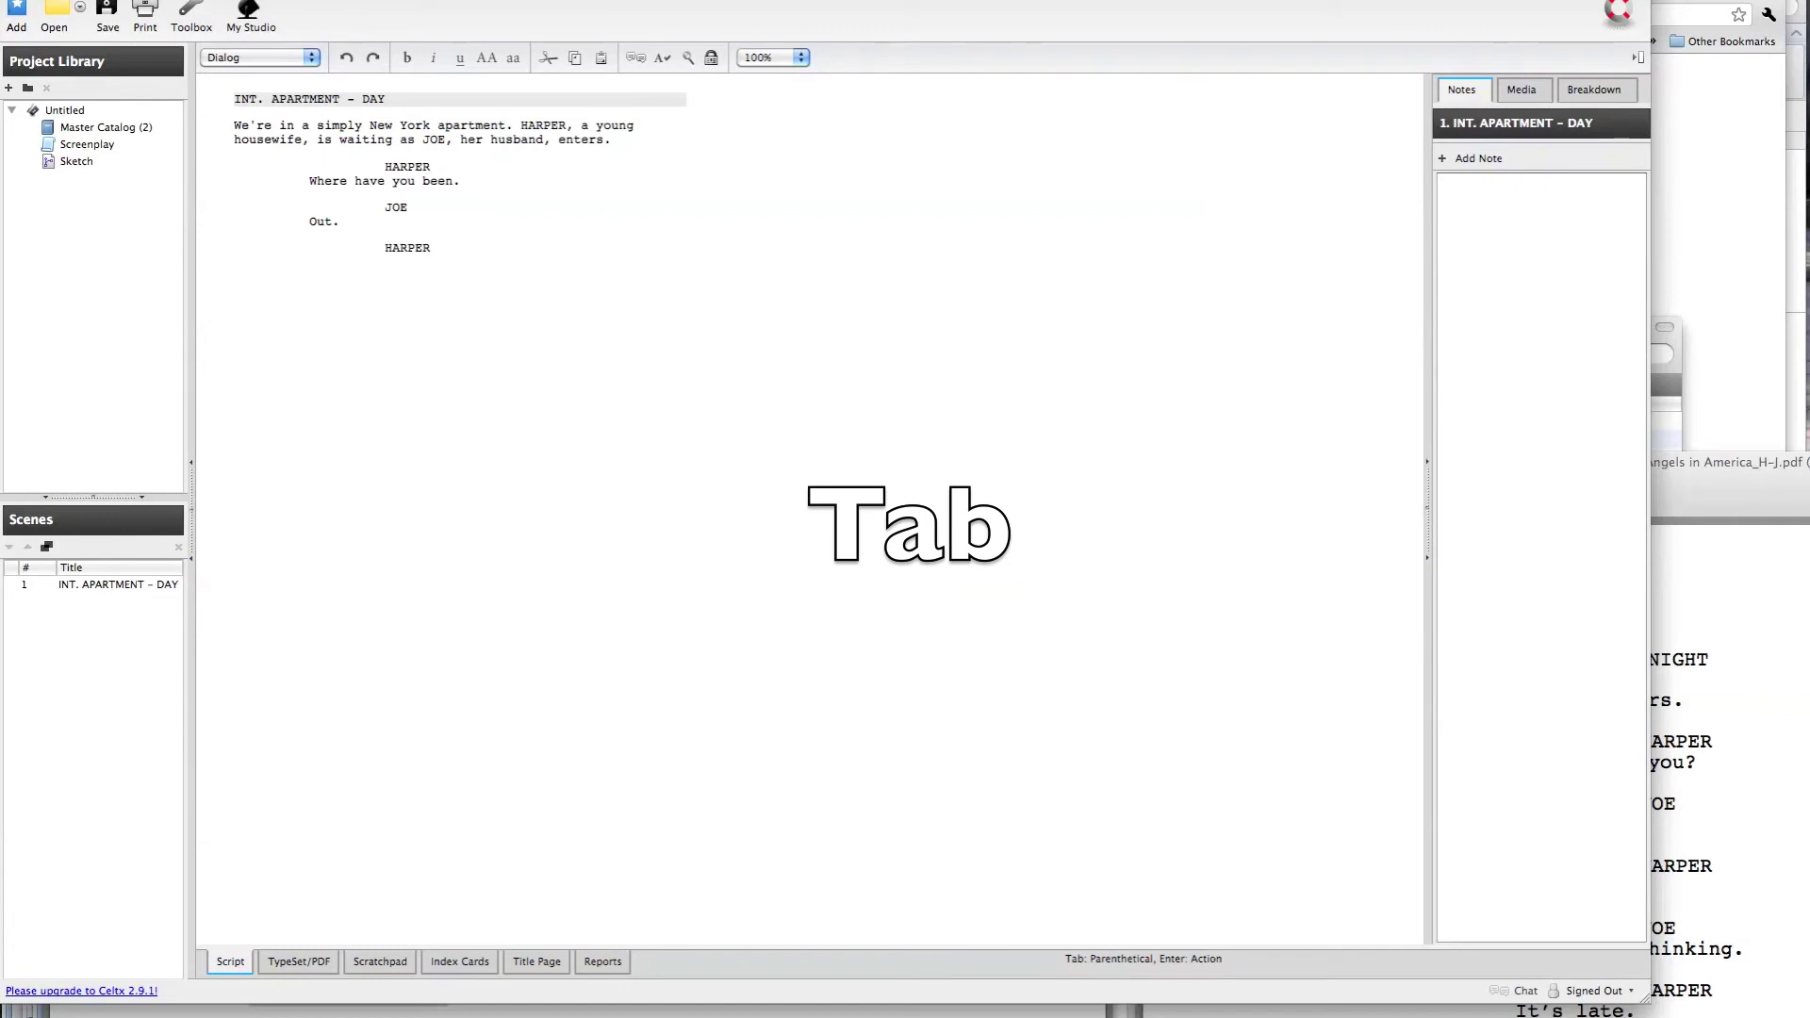
Add parenthetical (to herself) and the line 'I thought you'd say something like that.'
{"action": "key", "text": "Tab"}
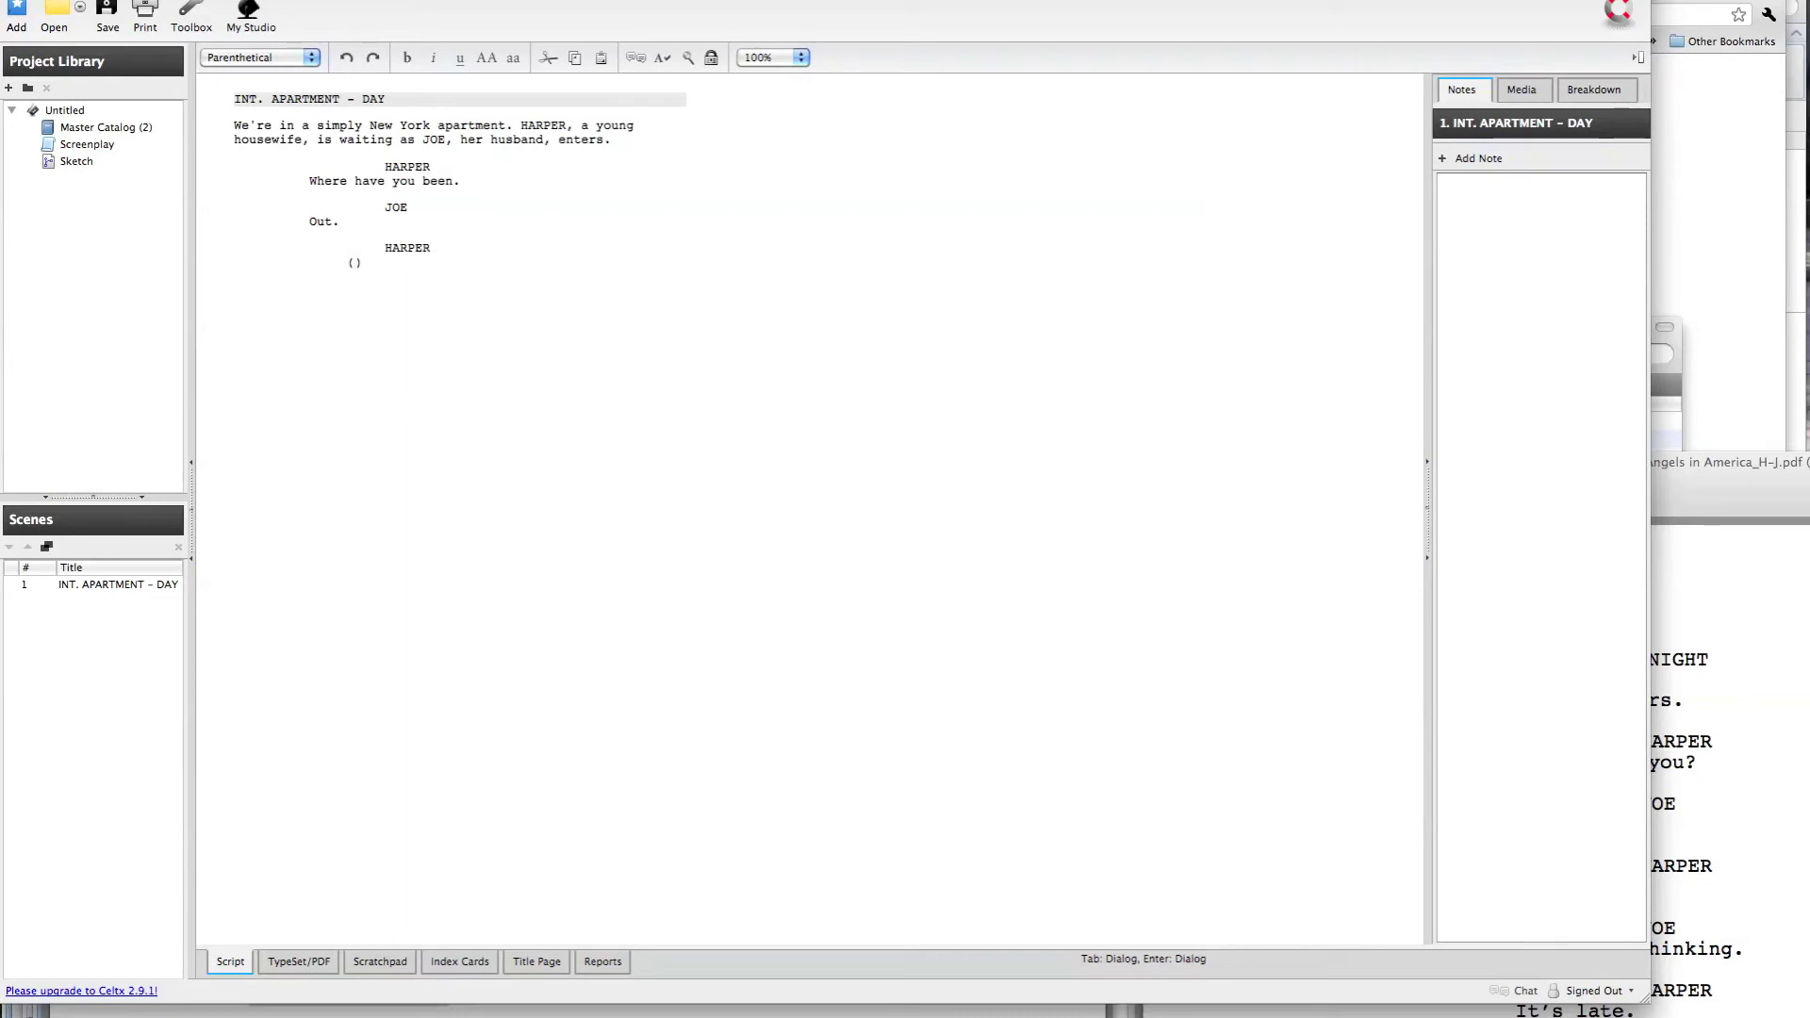
{"action": "type", "text": "to herself"}
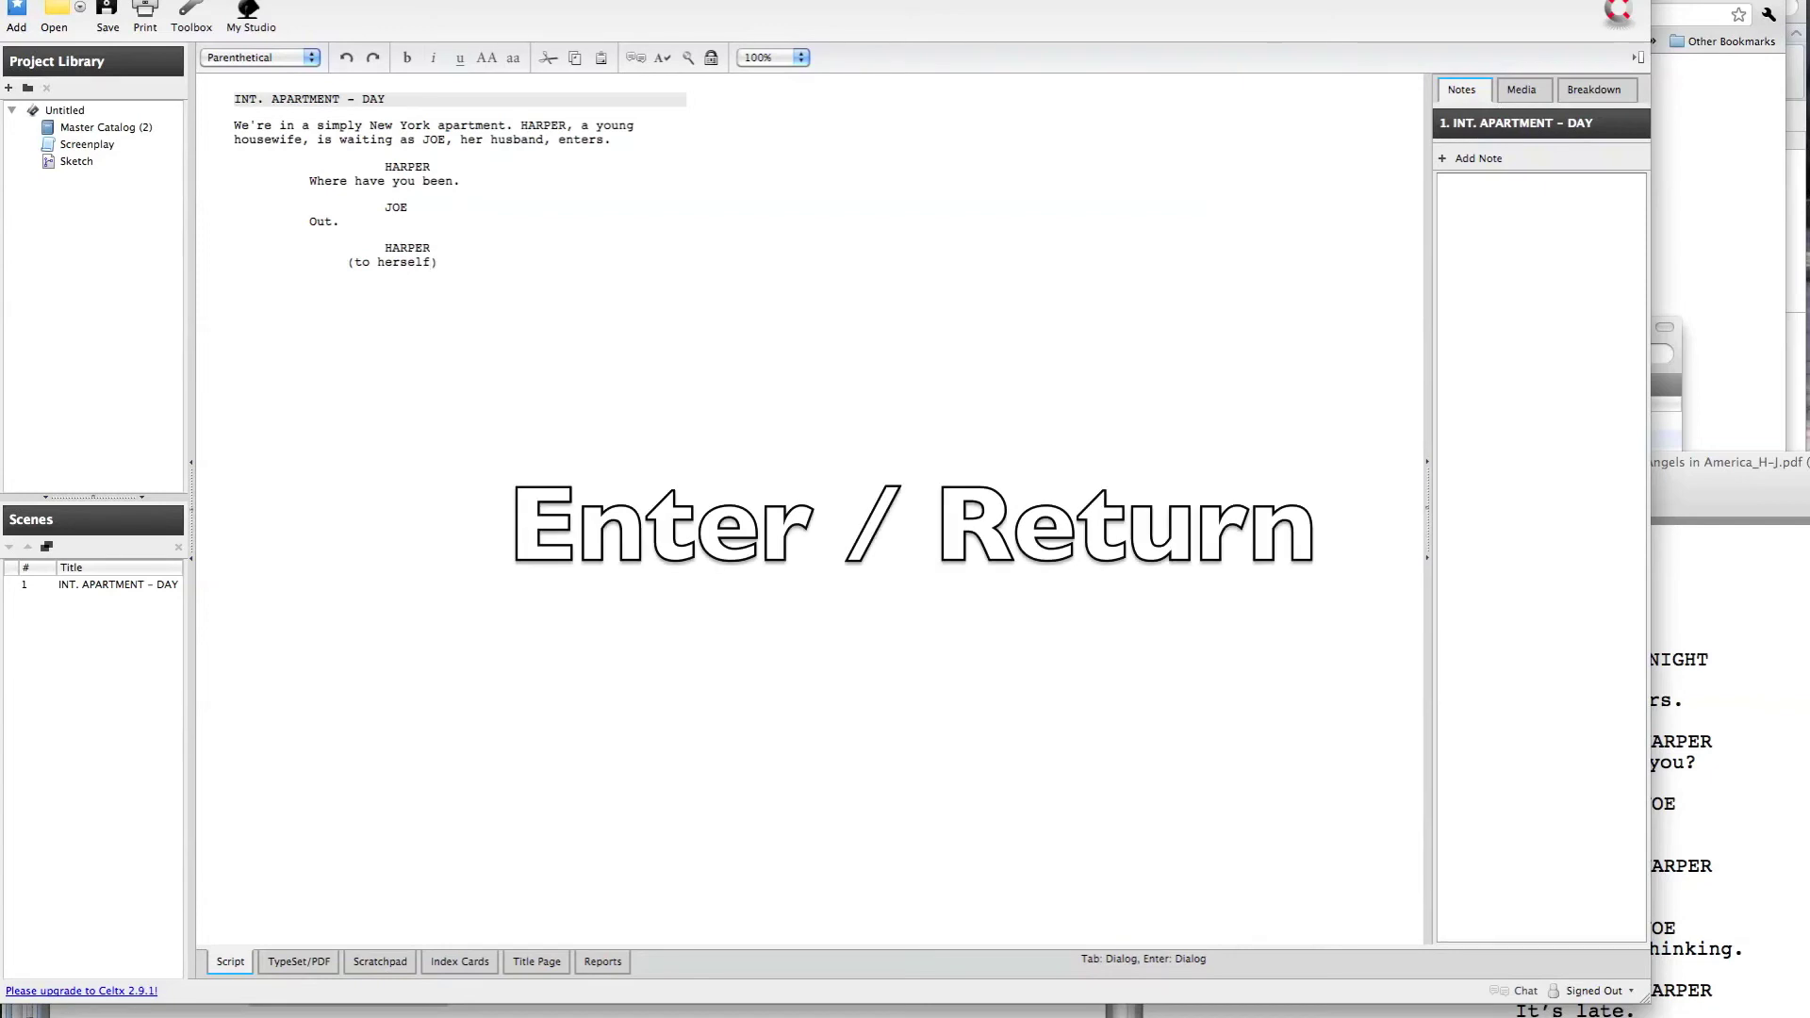
{"action": "key", "text": "Return"}
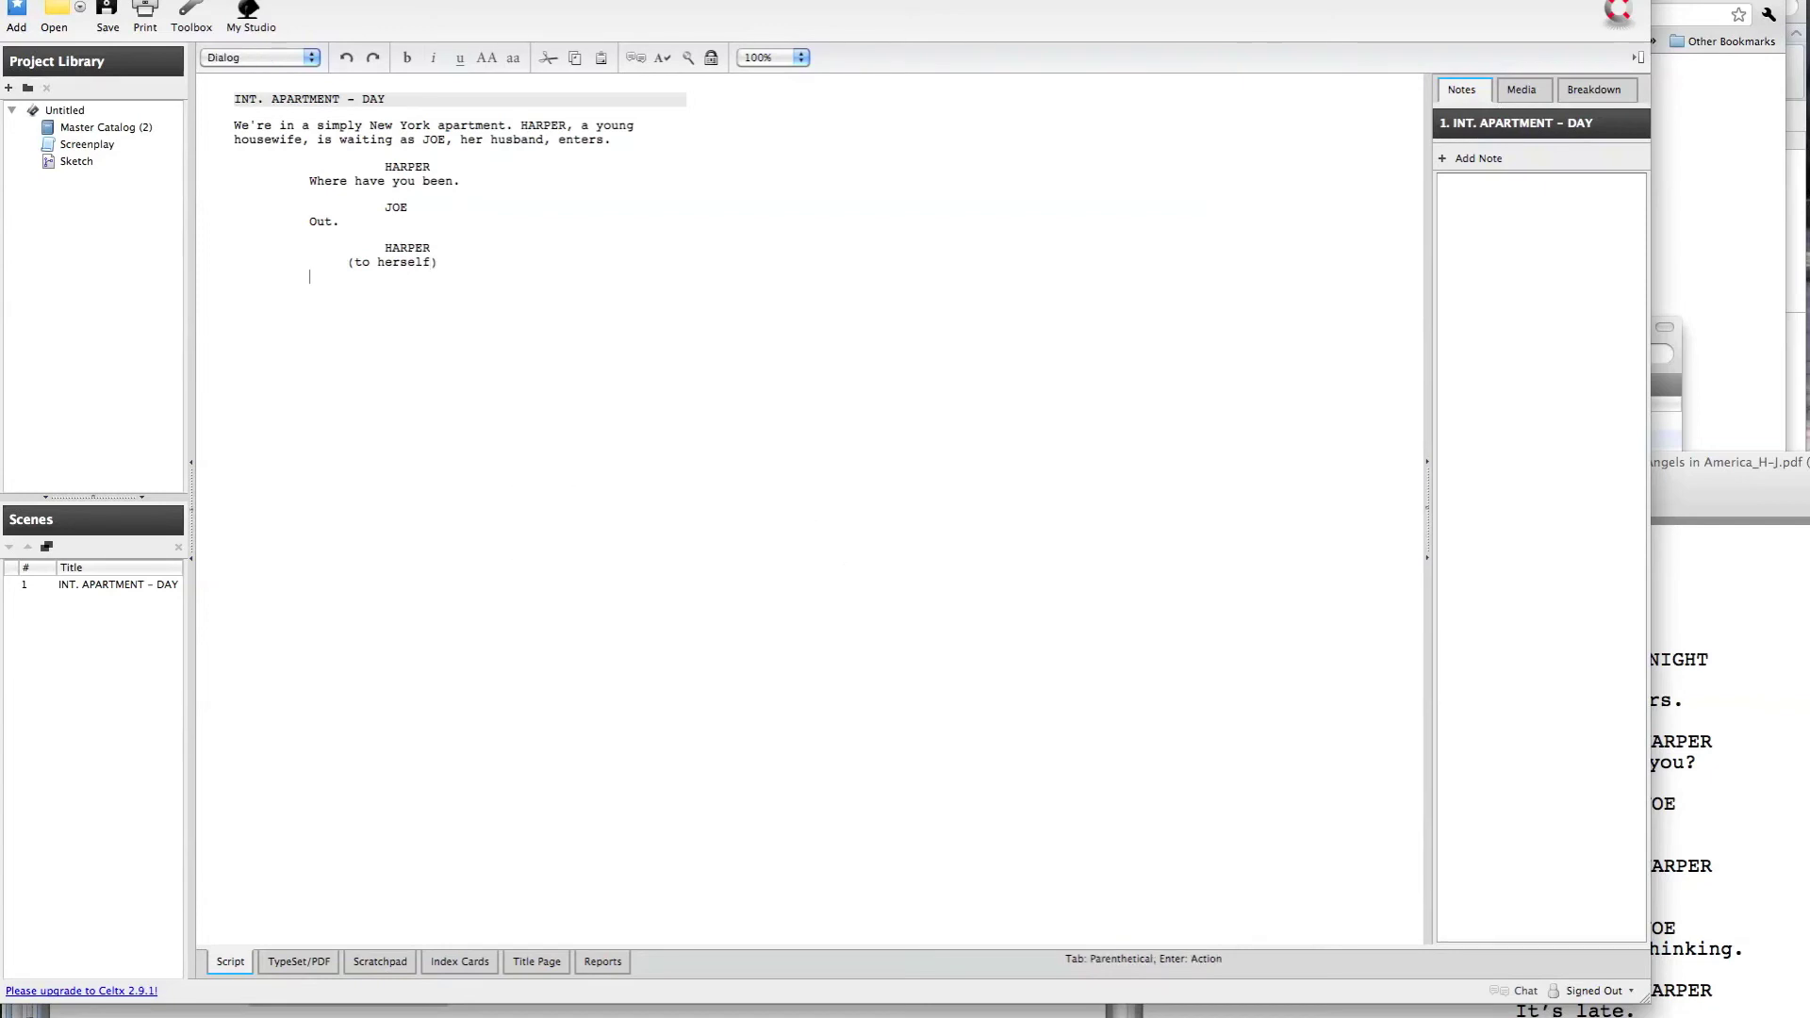
{"action": "type", "text": "I thought you'd say something like that."}
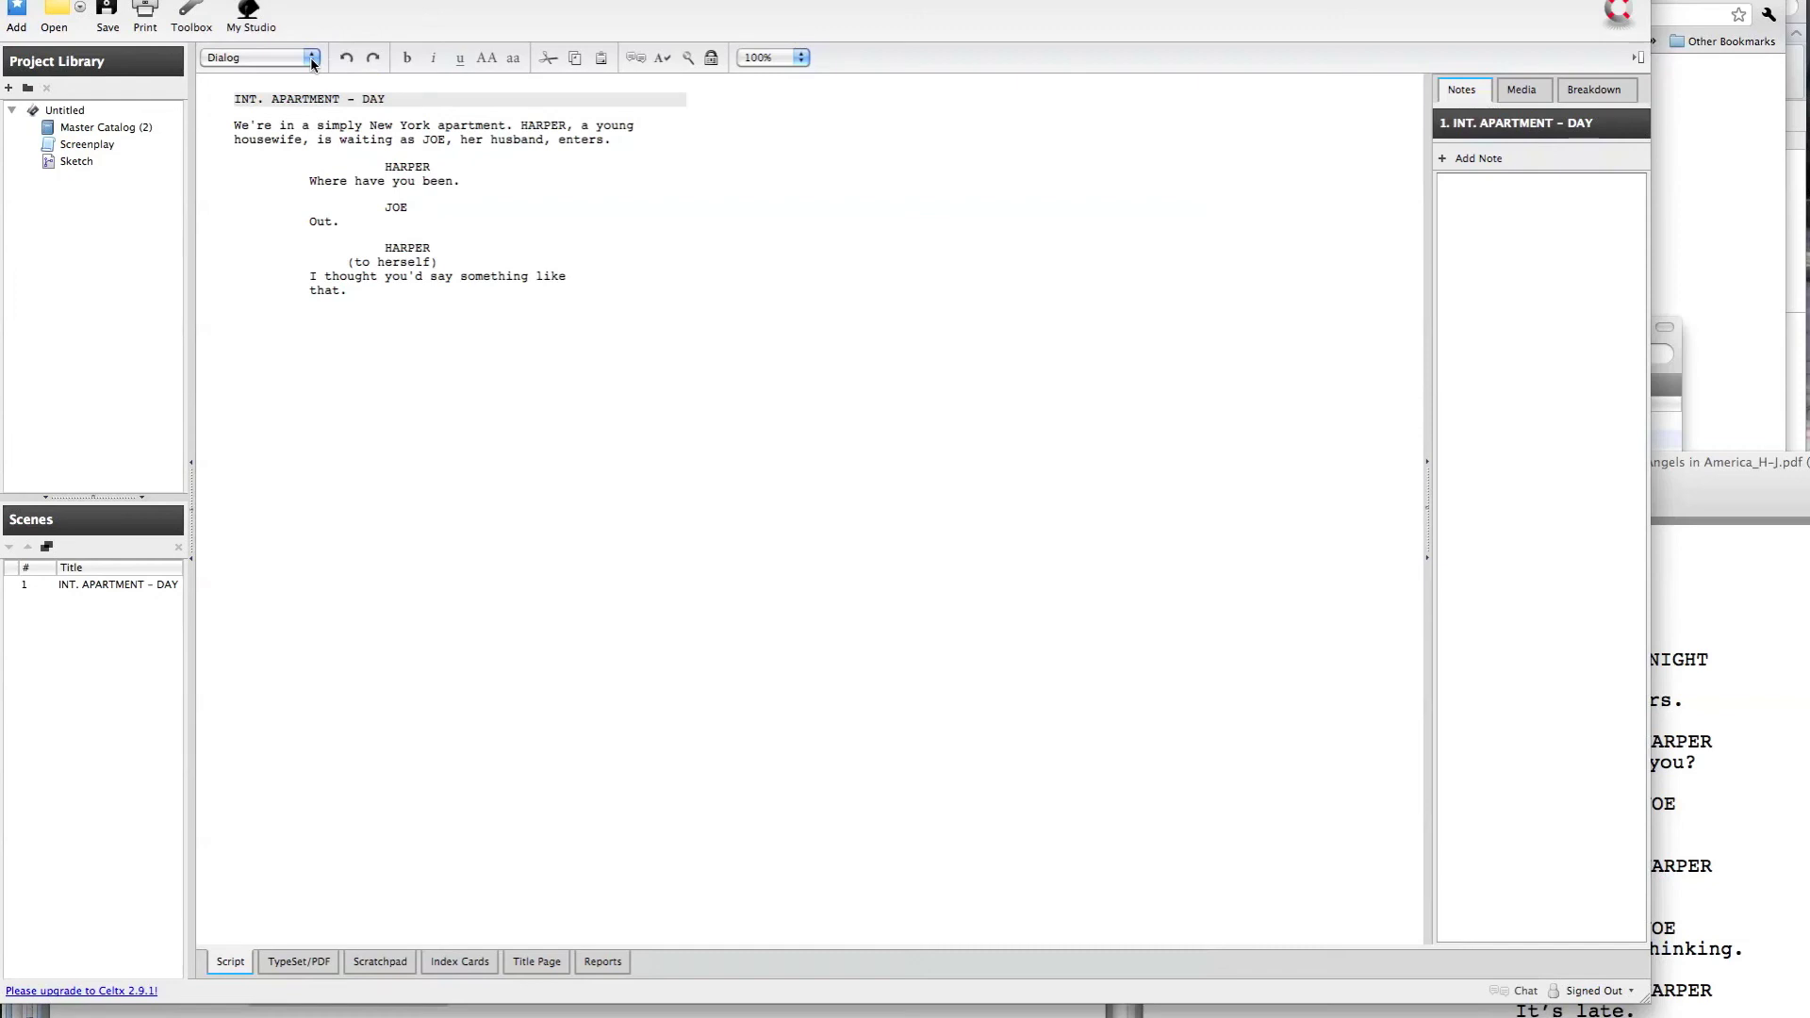
{"action": "left_click", "coordinate": [312, 58]}
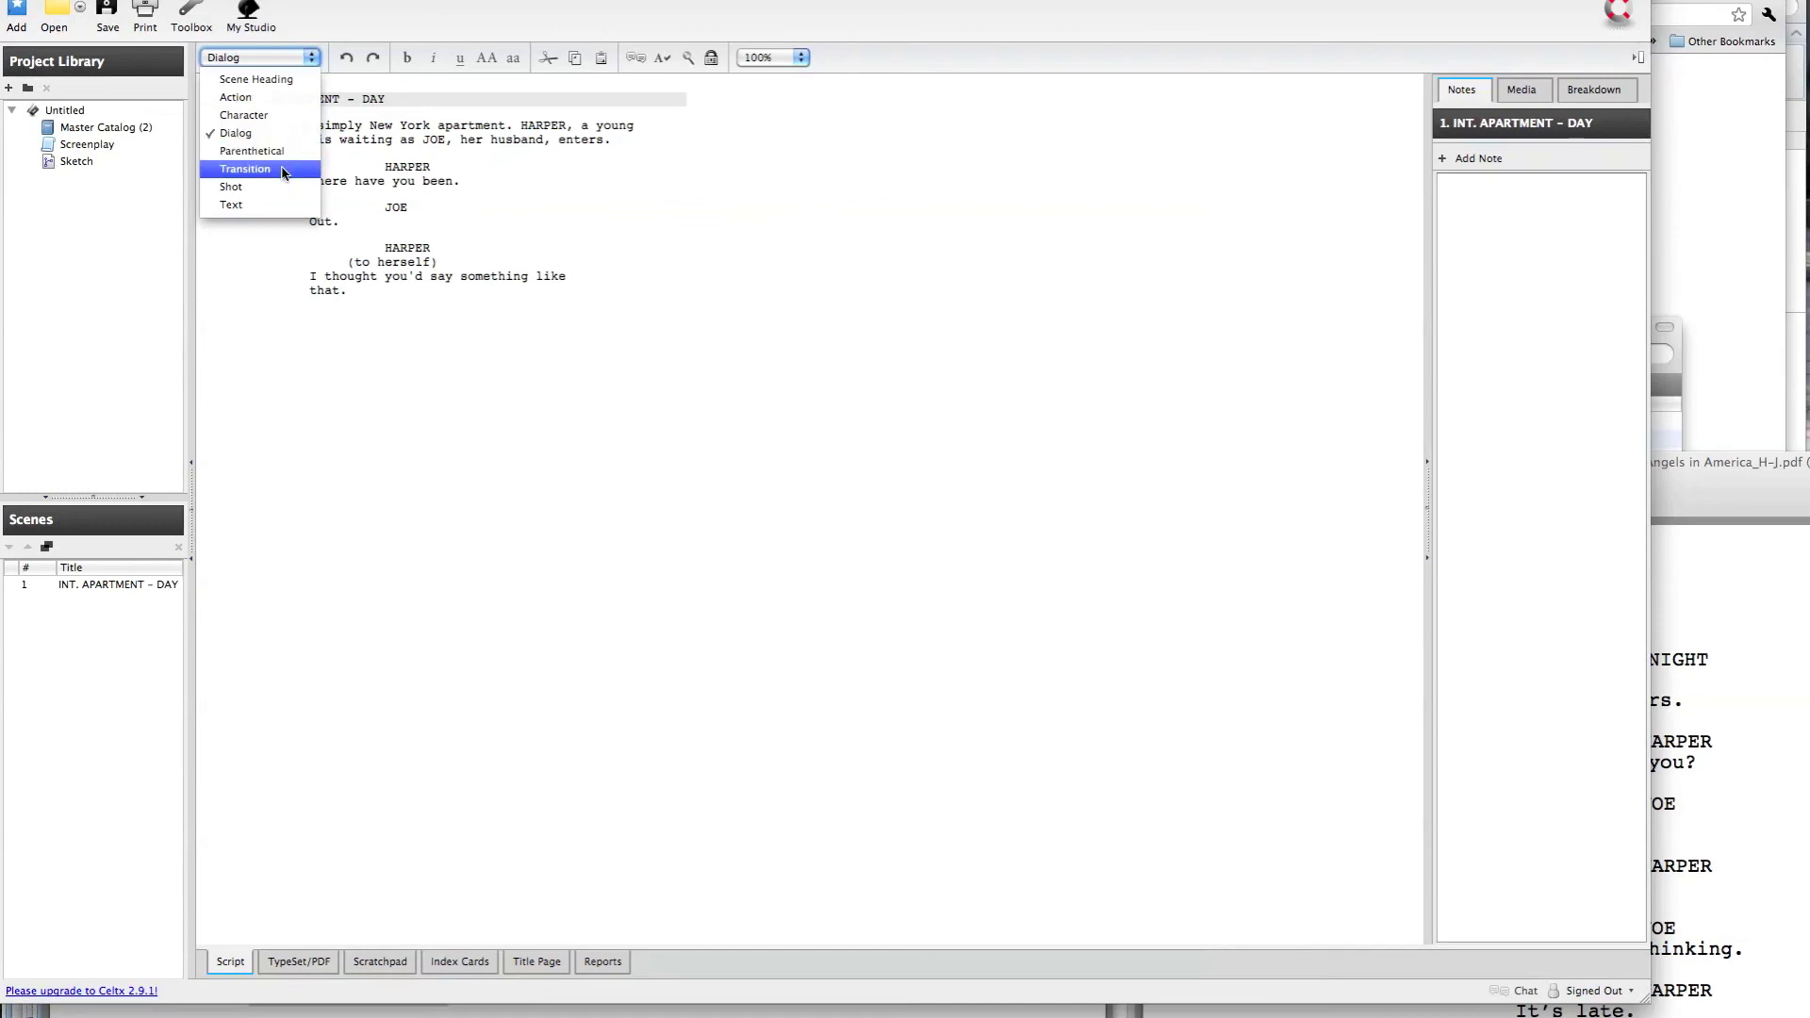
{"action": "left_click", "coordinate": [570, 250]}
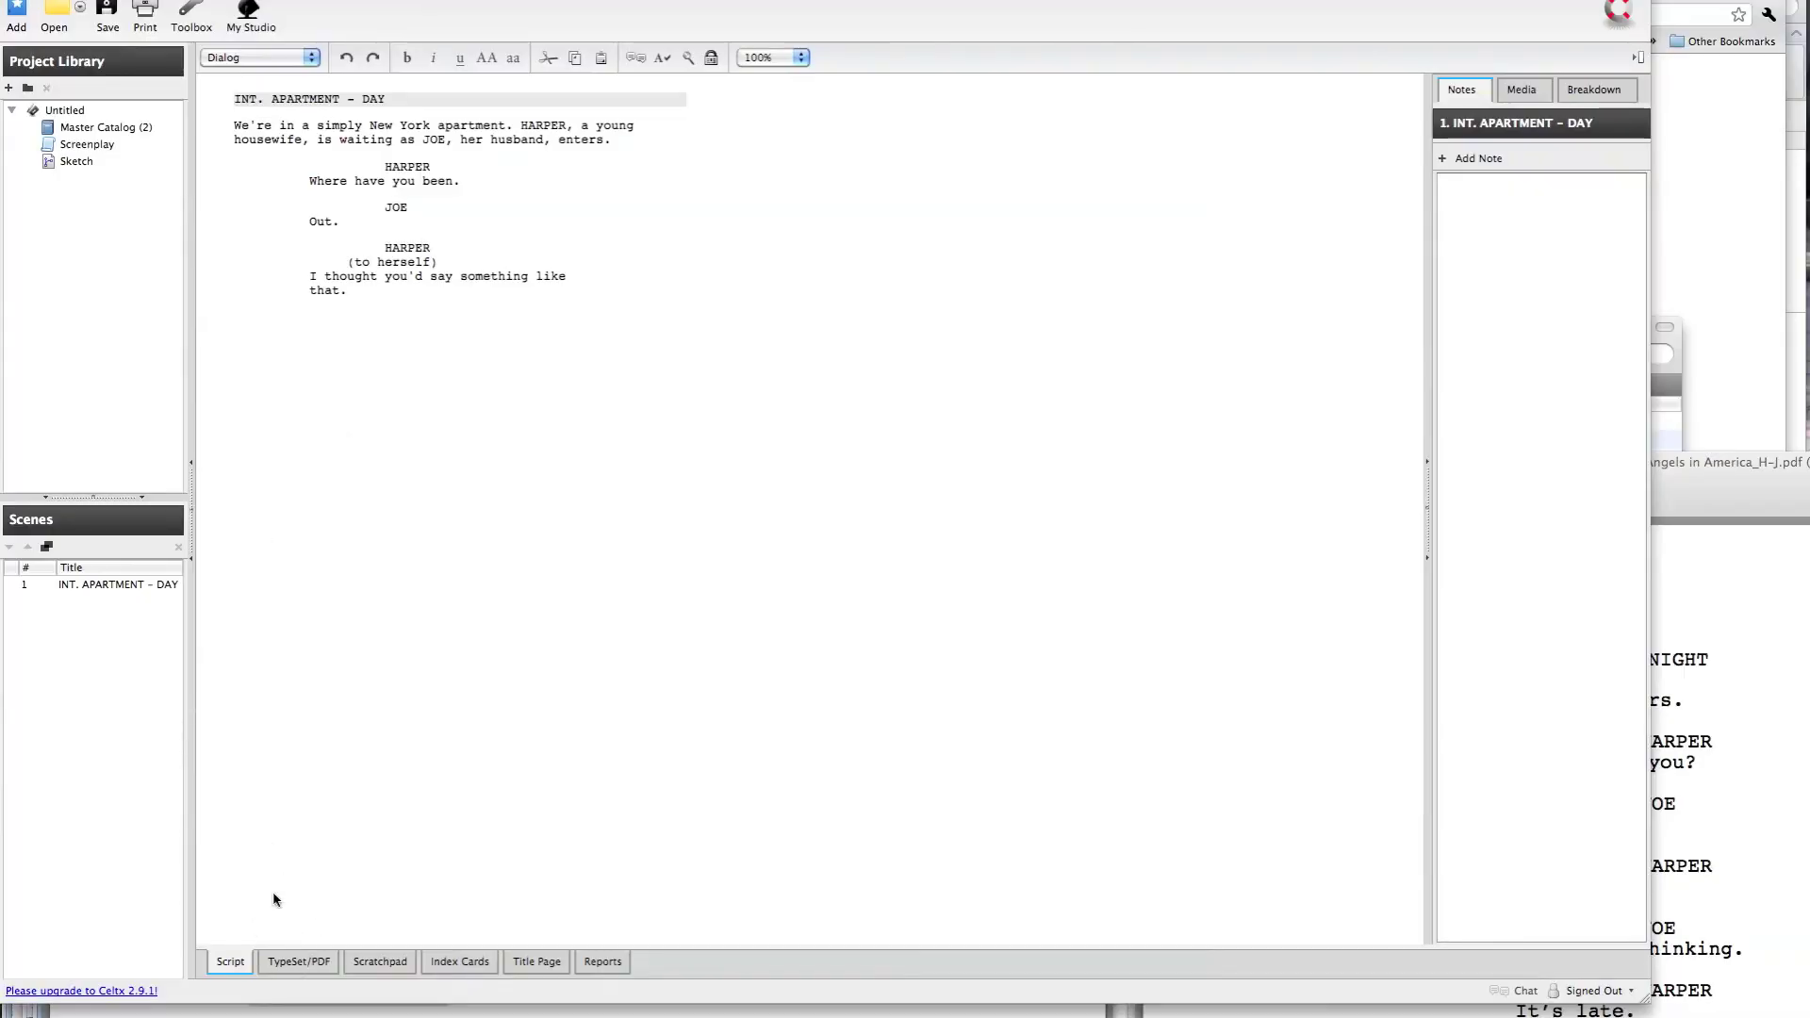
Switch to the TypeSet/PDF view to see the formatted scene page
{"action": "left_click", "coordinate": [301, 962]}
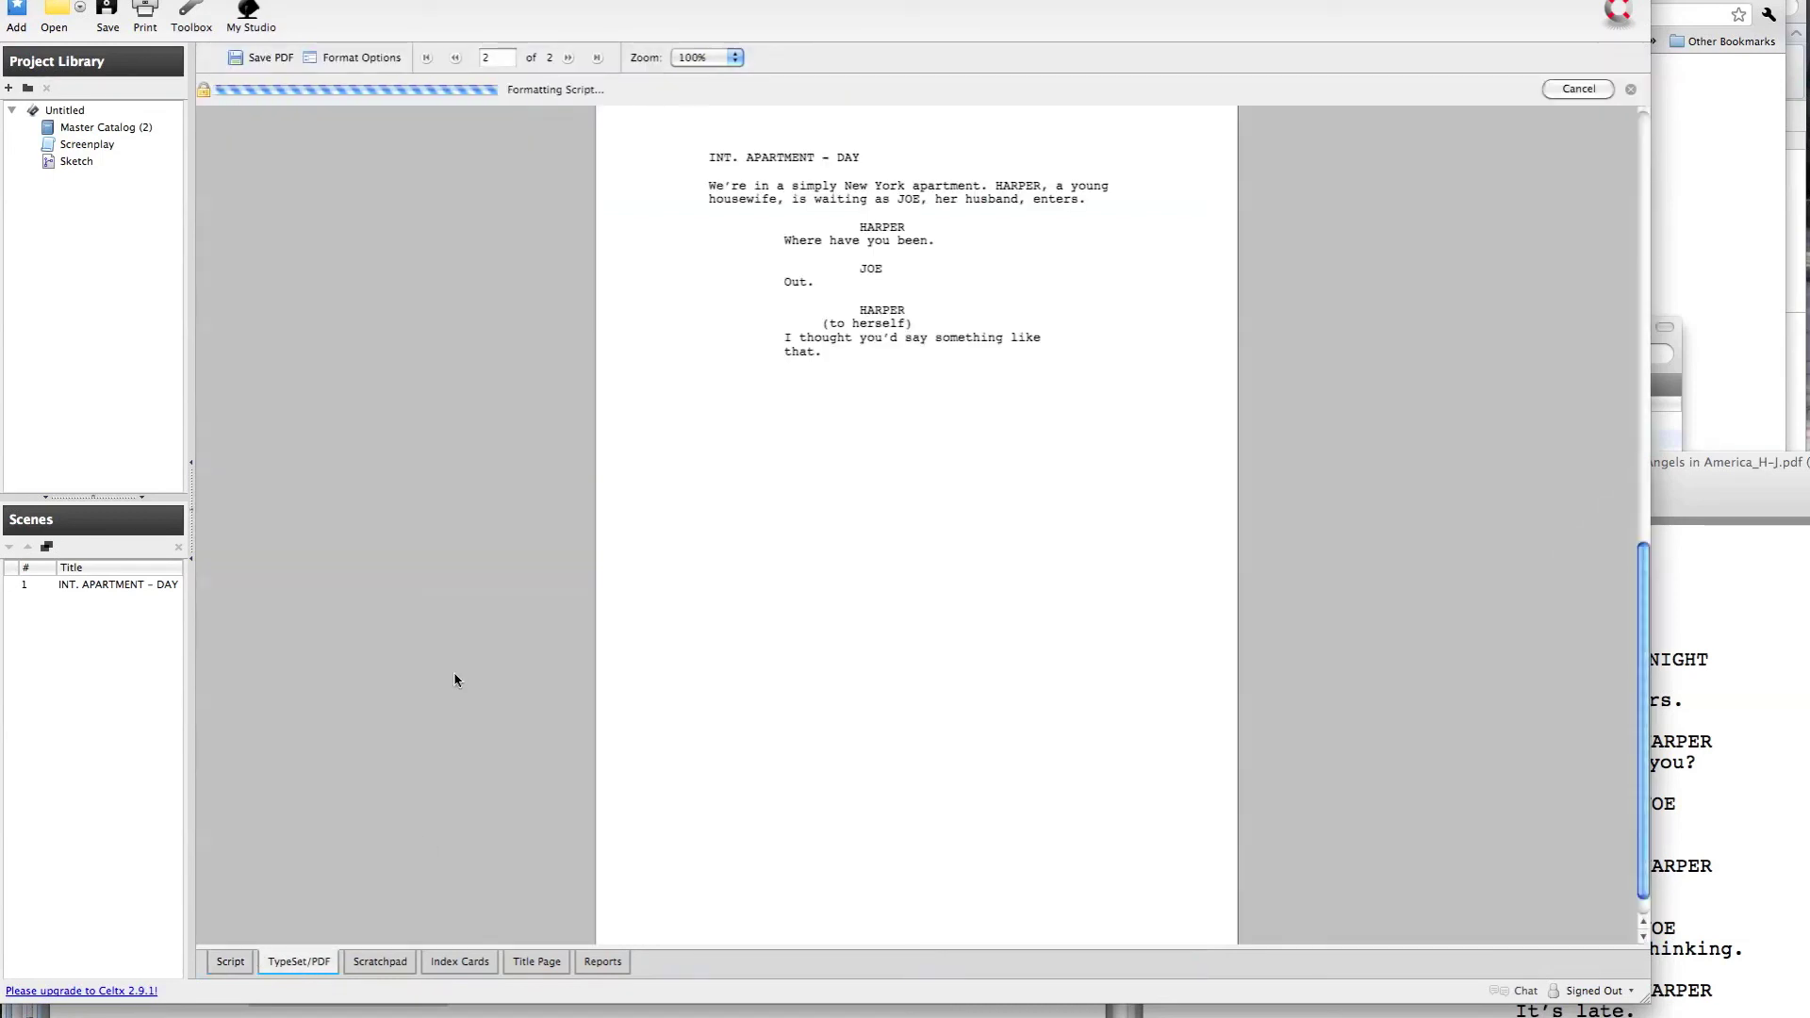